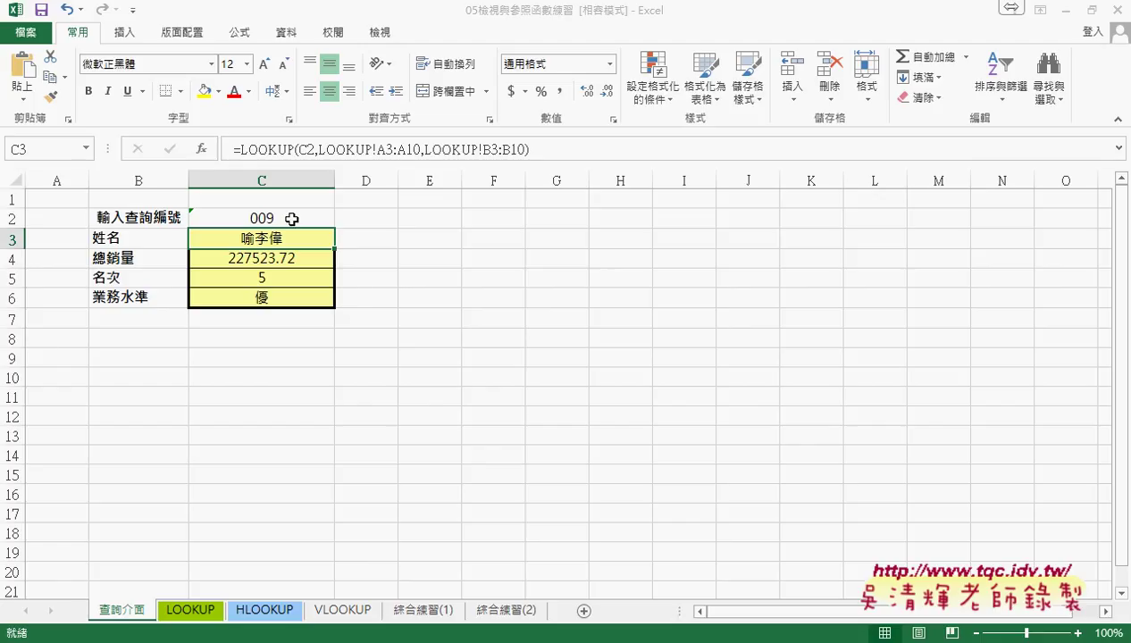
Step: Change the query number in C2 to 001
click(278, 217)
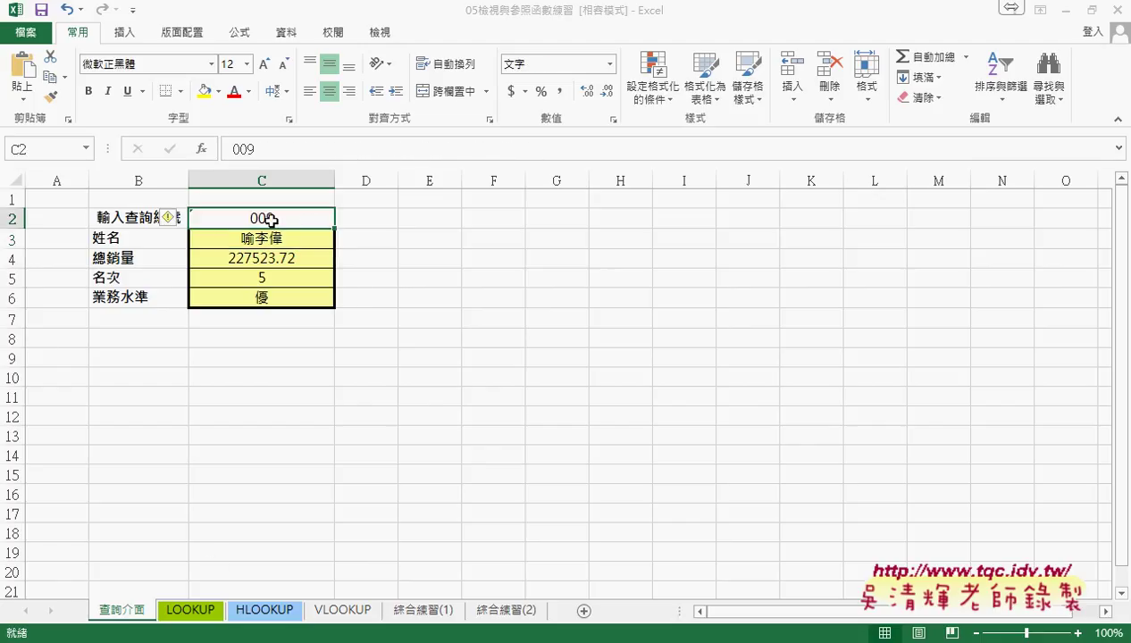
double_click(270, 219)
drag(273, 219, 281, 218)
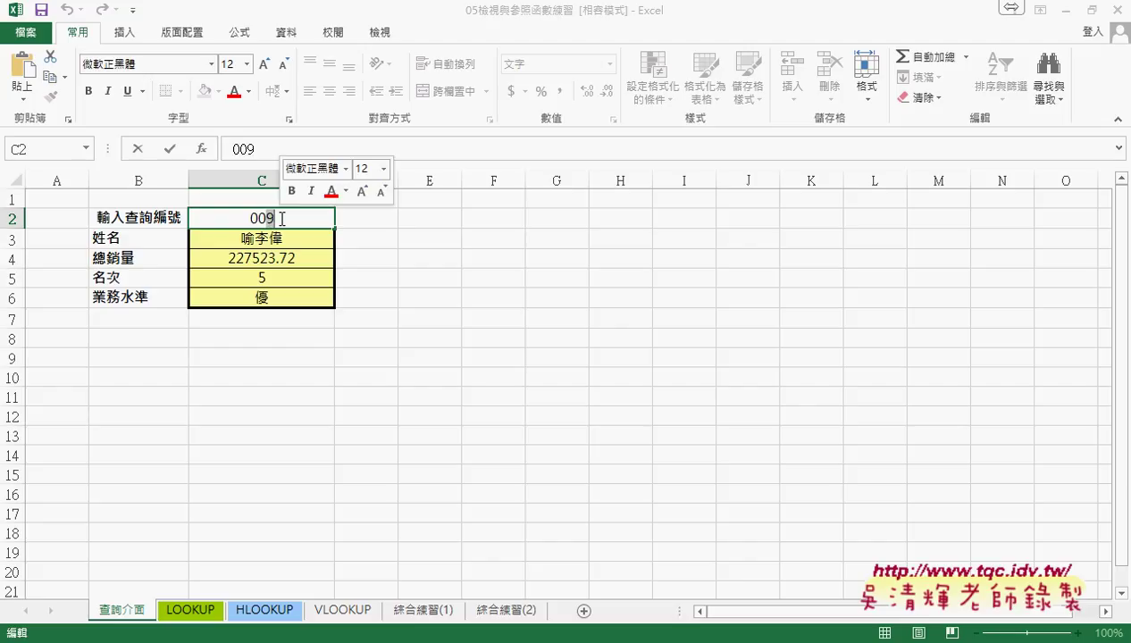
text(1)
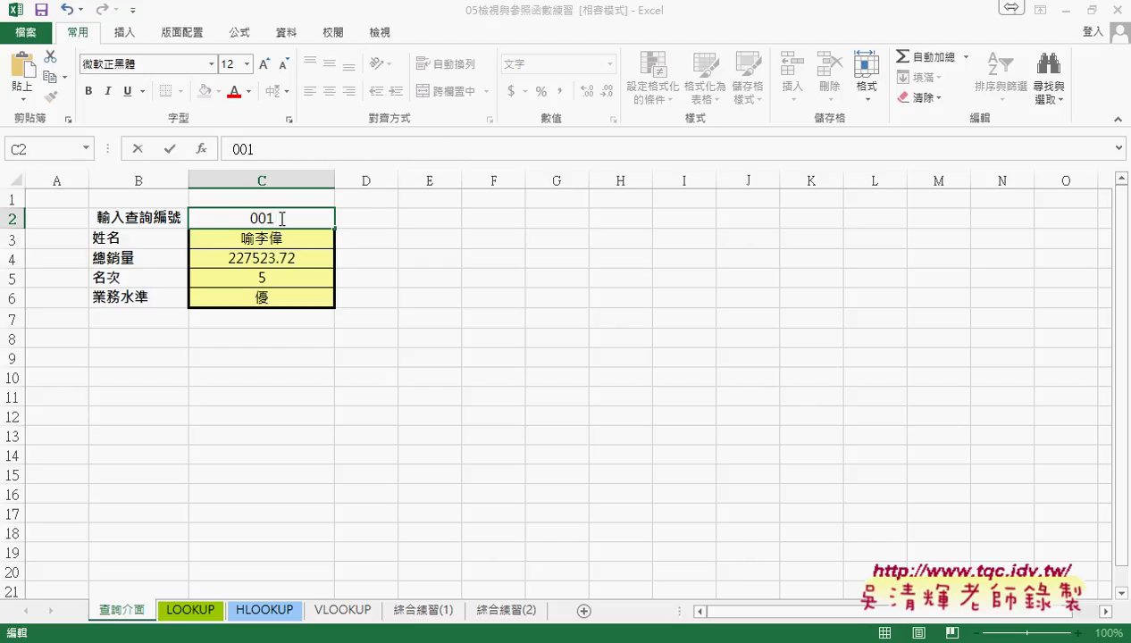
key(Return)
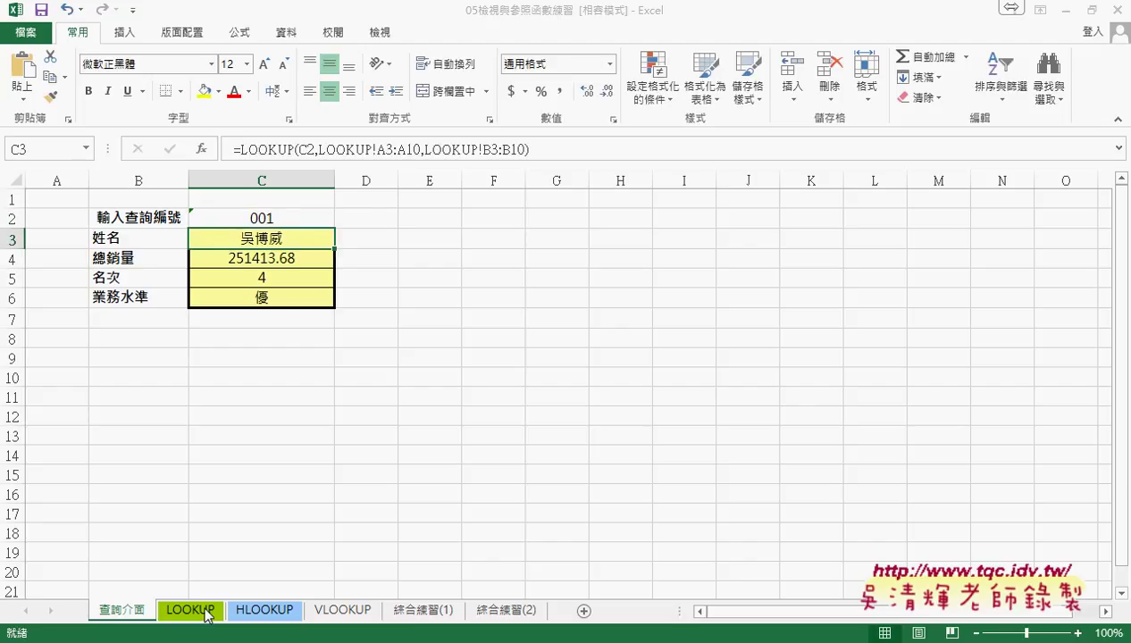
Step: Compare the first employee's record B3:E3 on the LOOKUP sheet with the query form B2:C6
click(198, 610)
drag(143, 238, 340, 235)
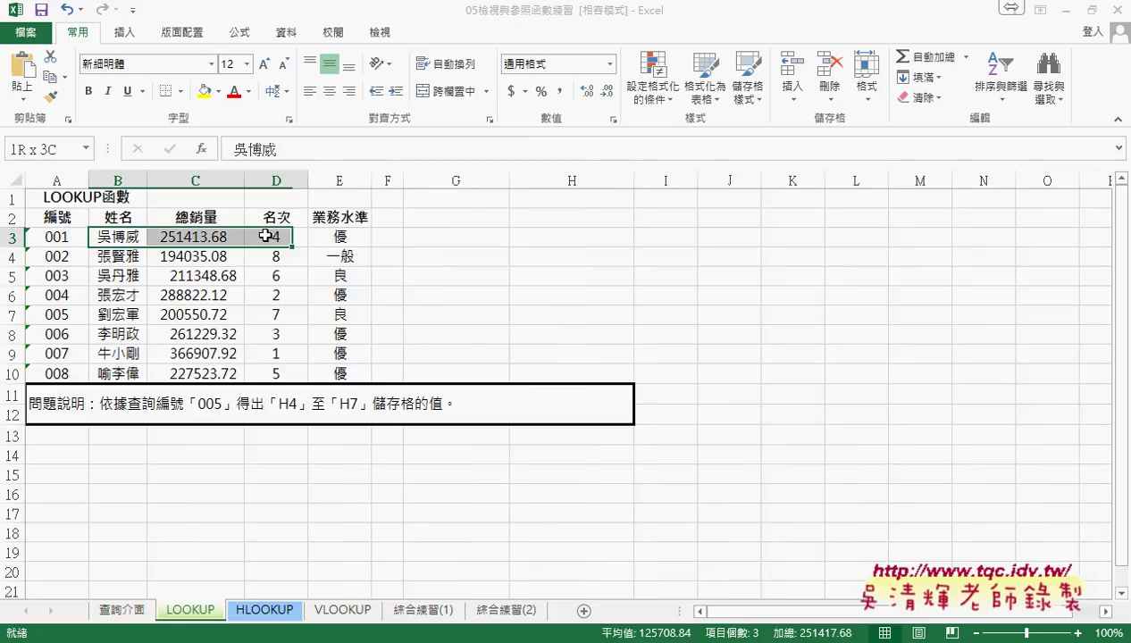
click(121, 610)
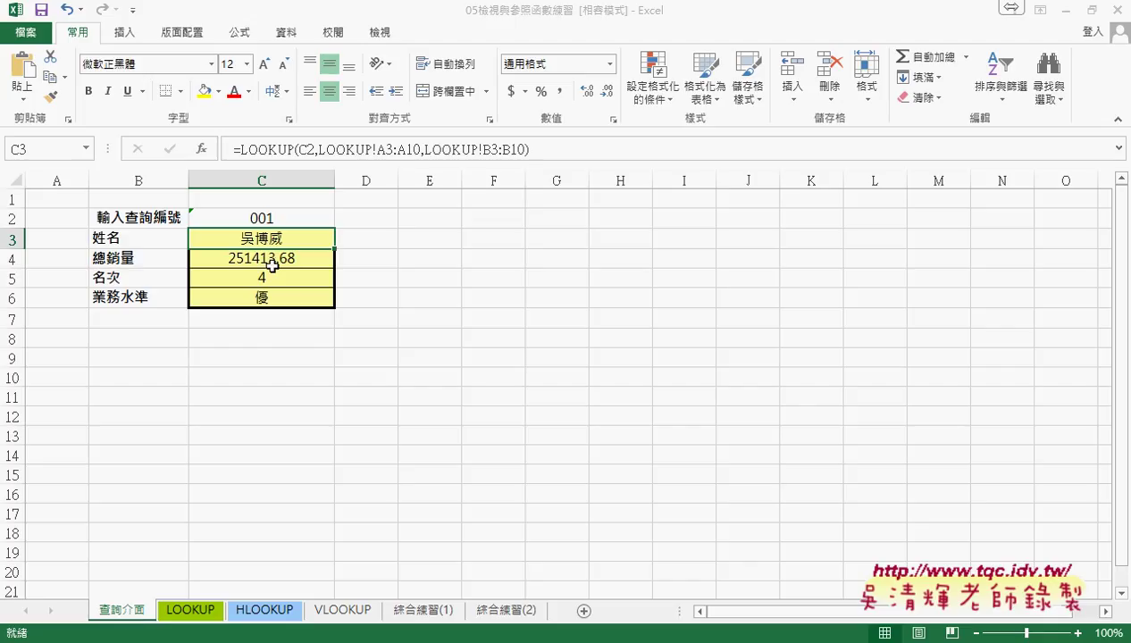
drag(277, 239, 283, 302)
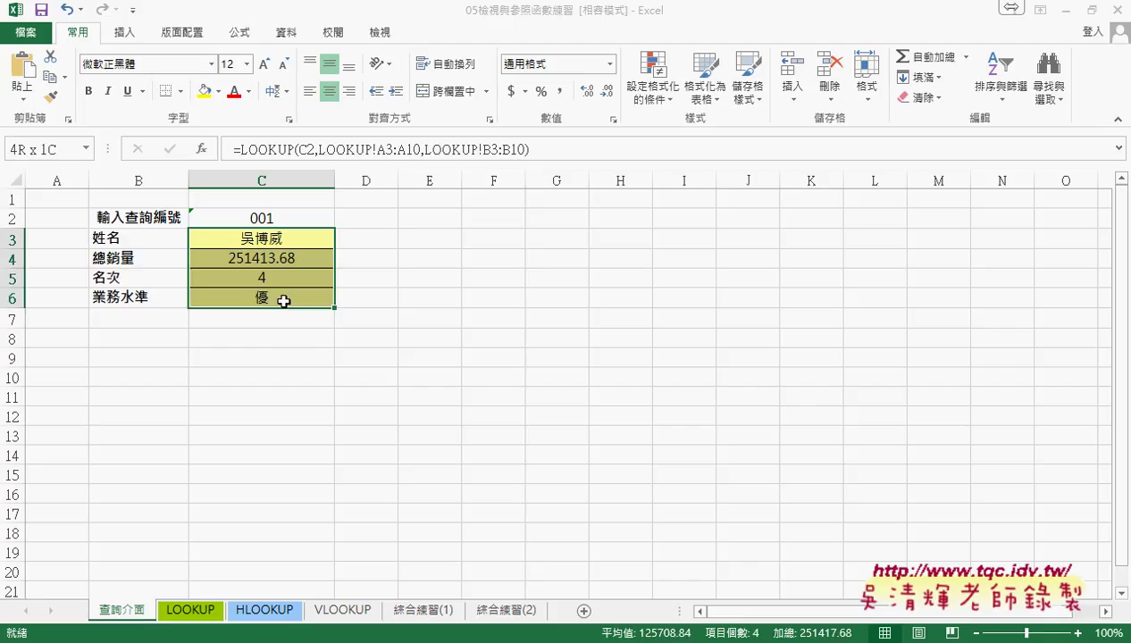
drag(122, 215, 260, 299)
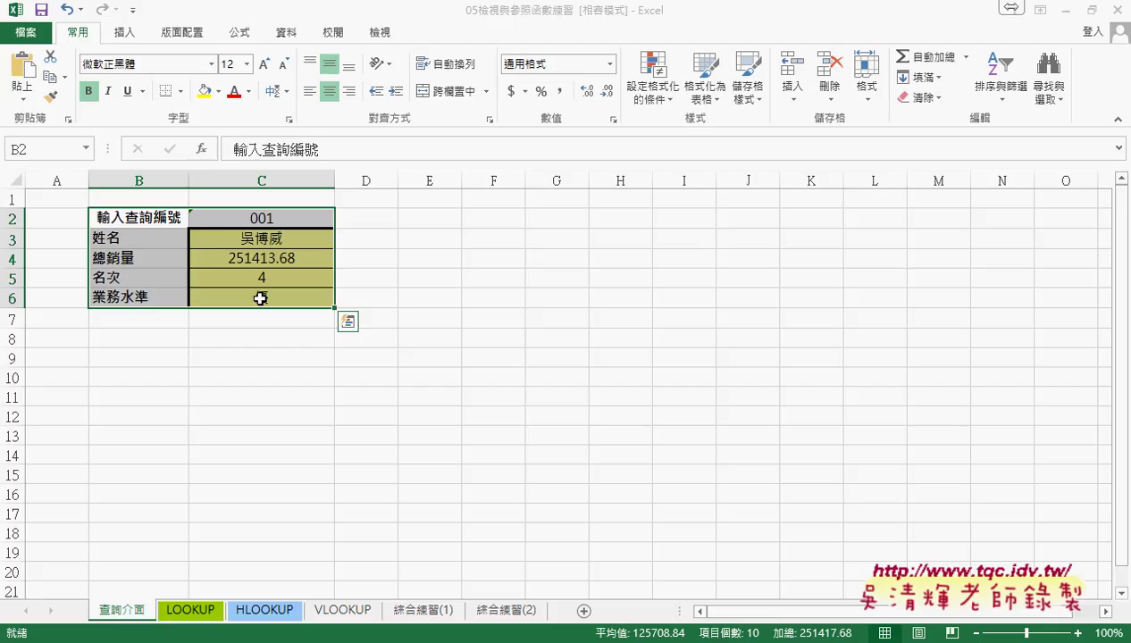
Step: Change the query number in C2 to 002
click(298, 217)
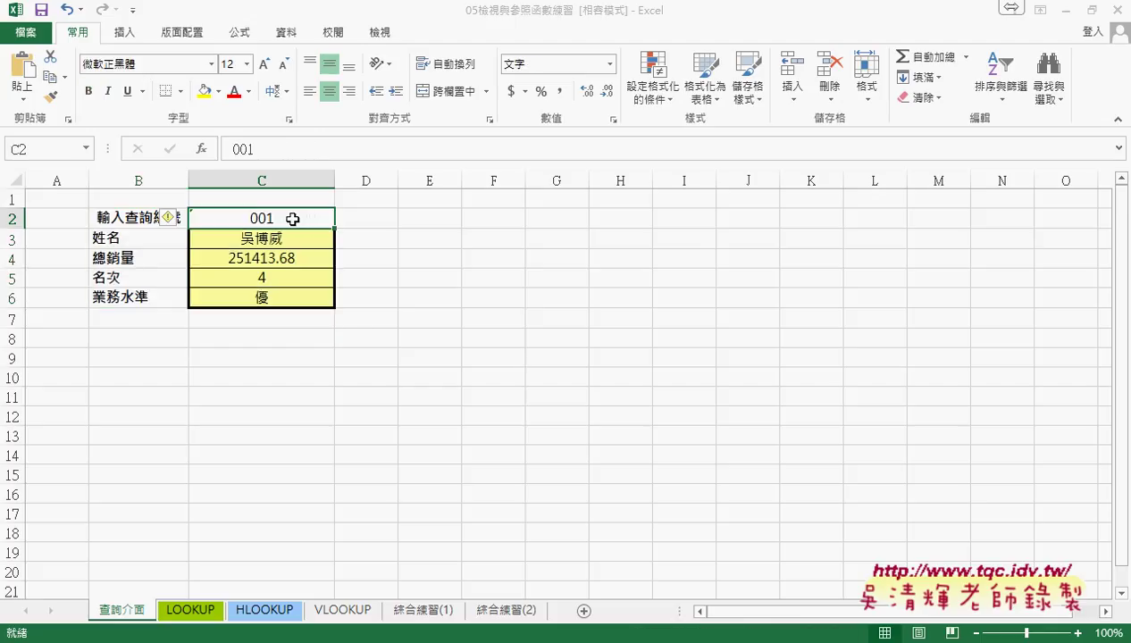
double_click(286, 218)
drag(270, 218, 347, 221)
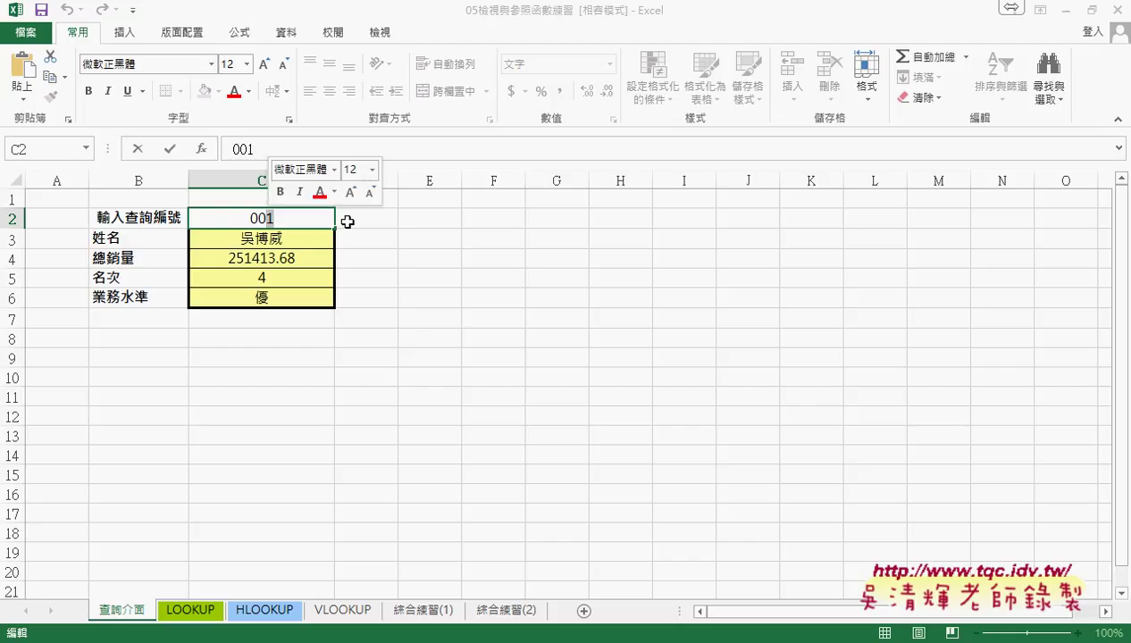
text(2)
key(Return)
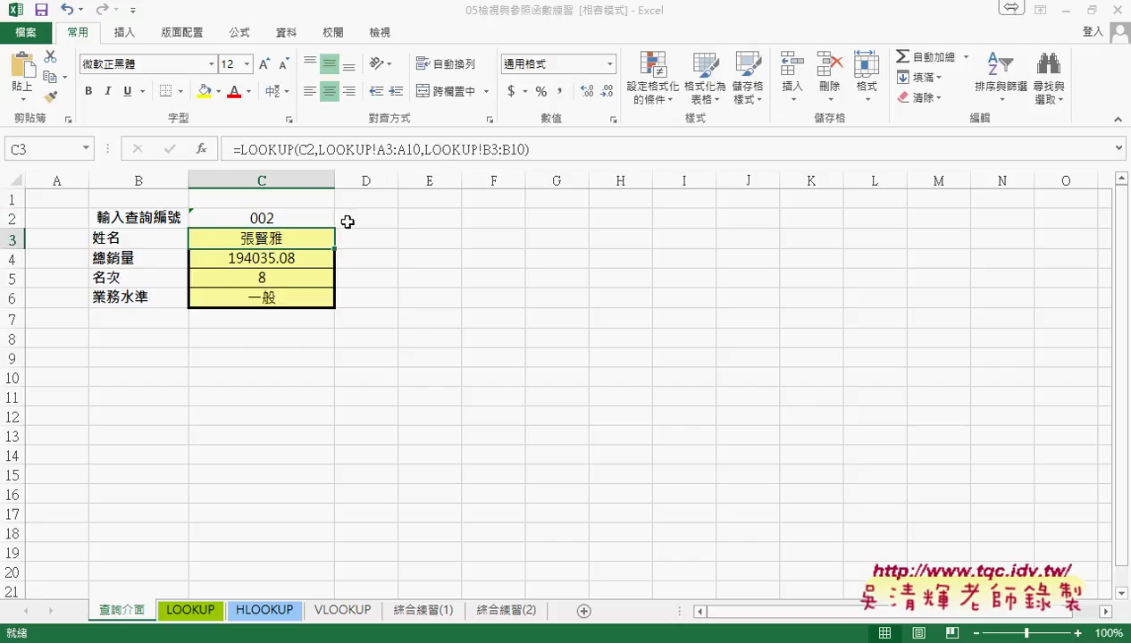
Step: Enter the nonexistent query number 009 in C2
click(303, 217)
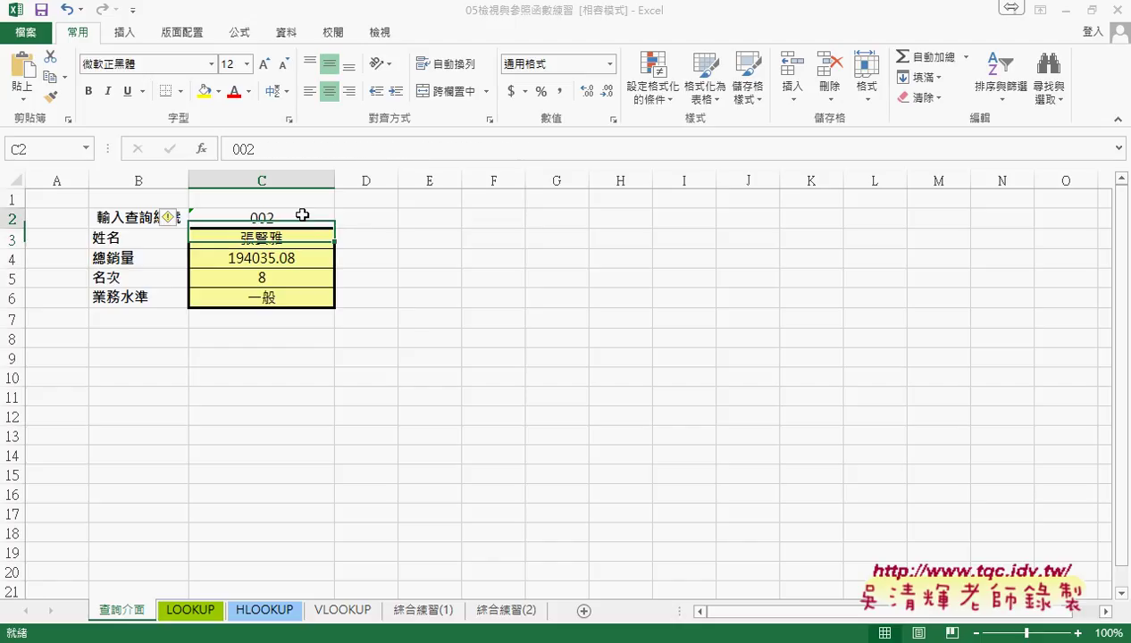
double_click(270, 218)
drag(270, 218, 346, 230)
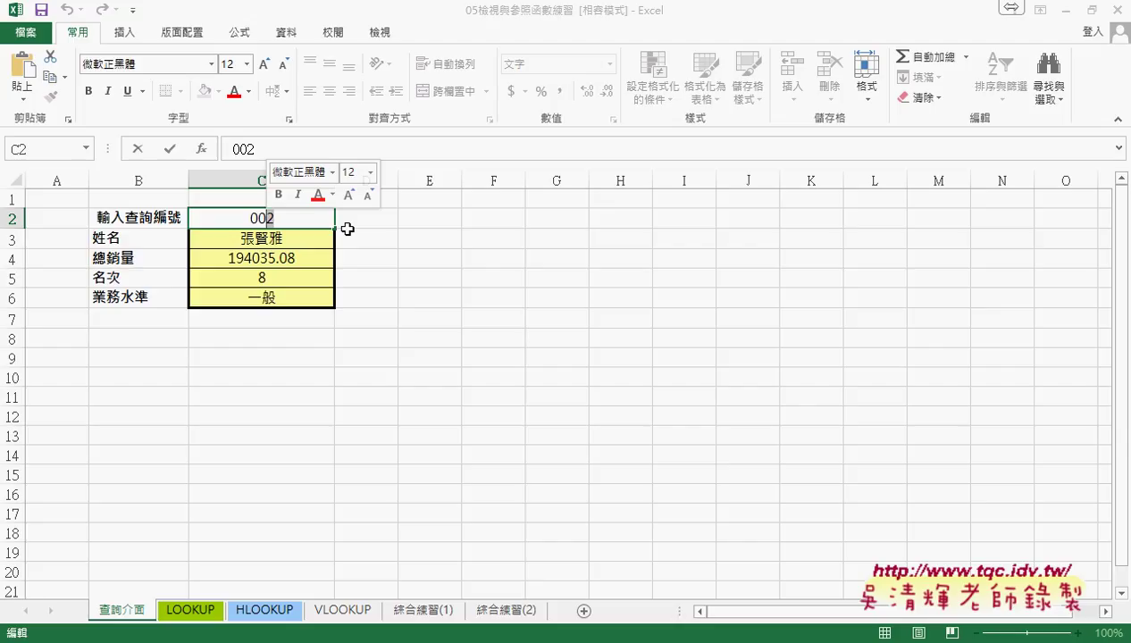
text(9)
key(ctrl+Return)
key(Return)
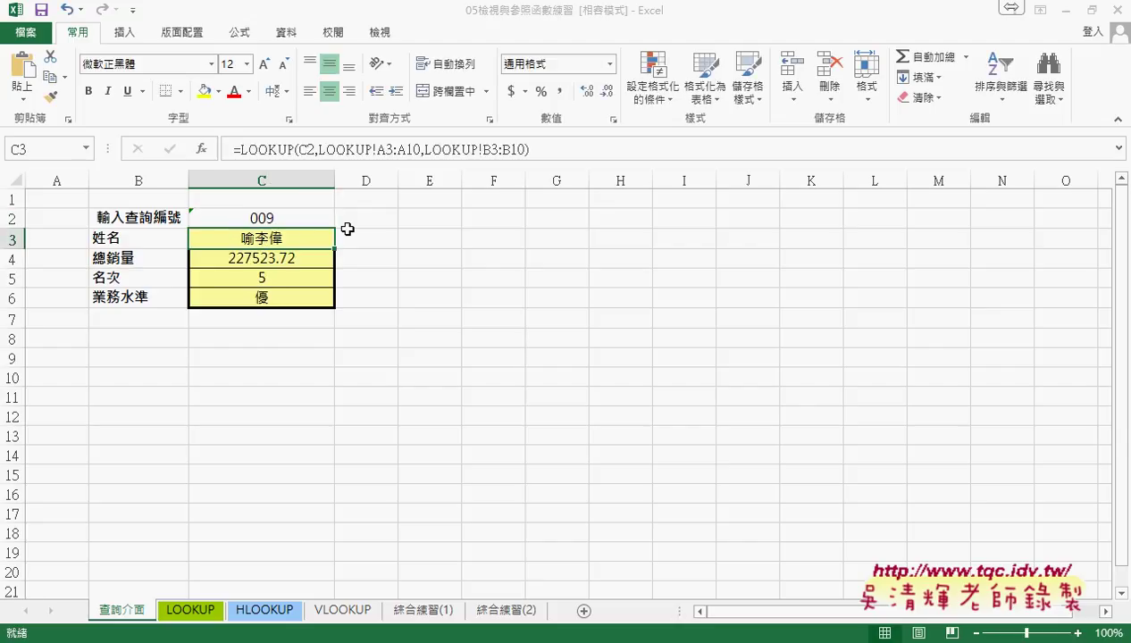
Step: Confirm on the LOOKUP sheet that the last employee number is 008, then reselect query 009
click(185, 611)
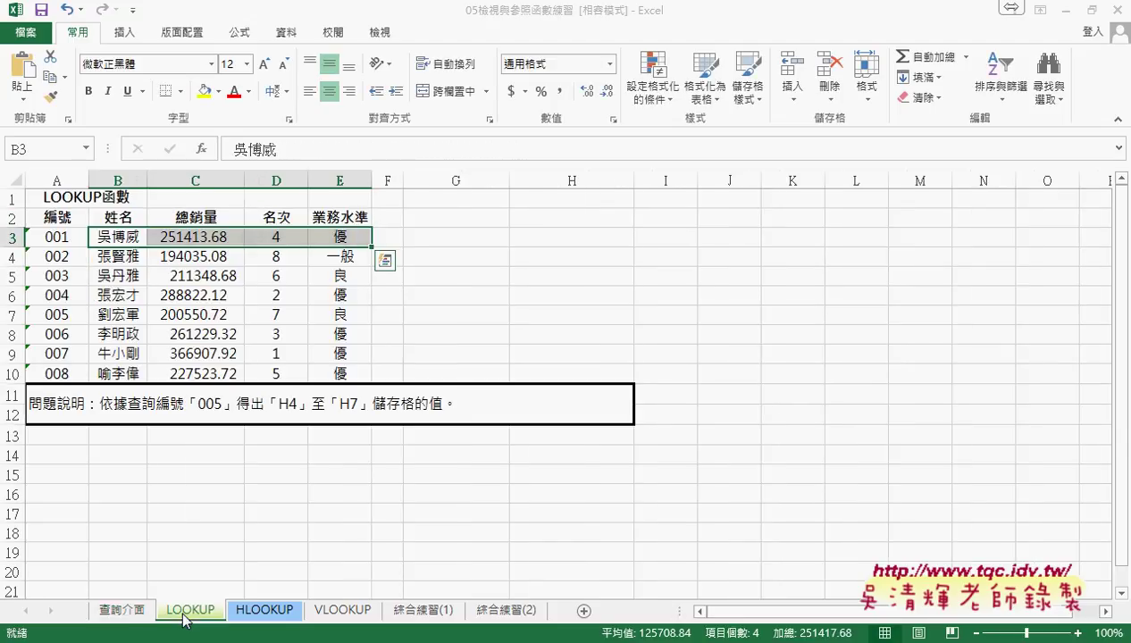
click(71, 376)
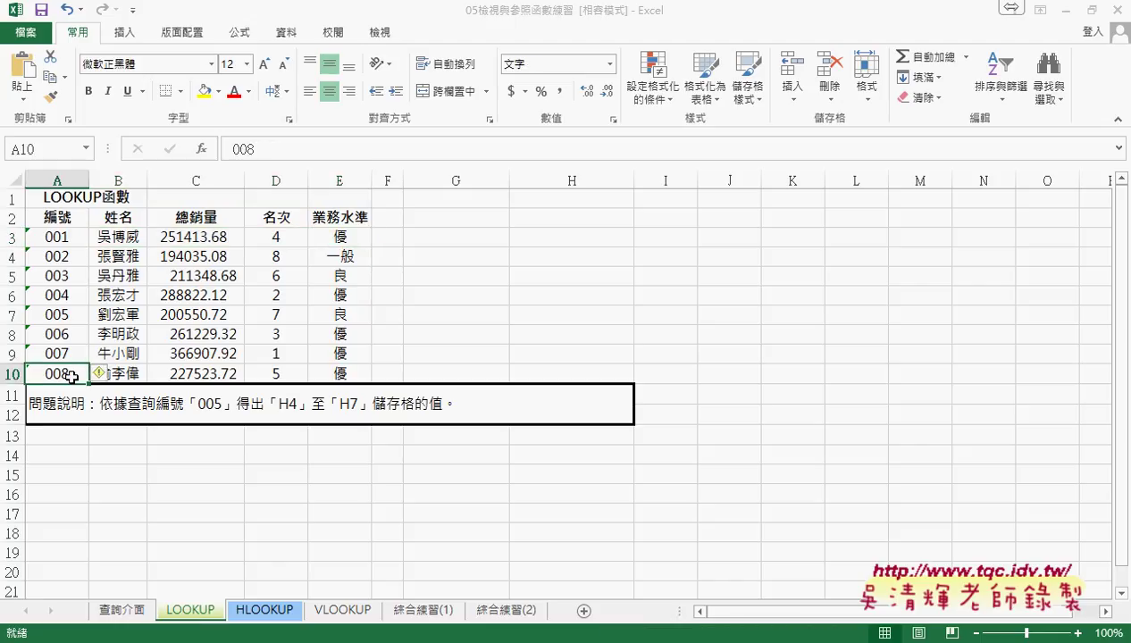
click(125, 611)
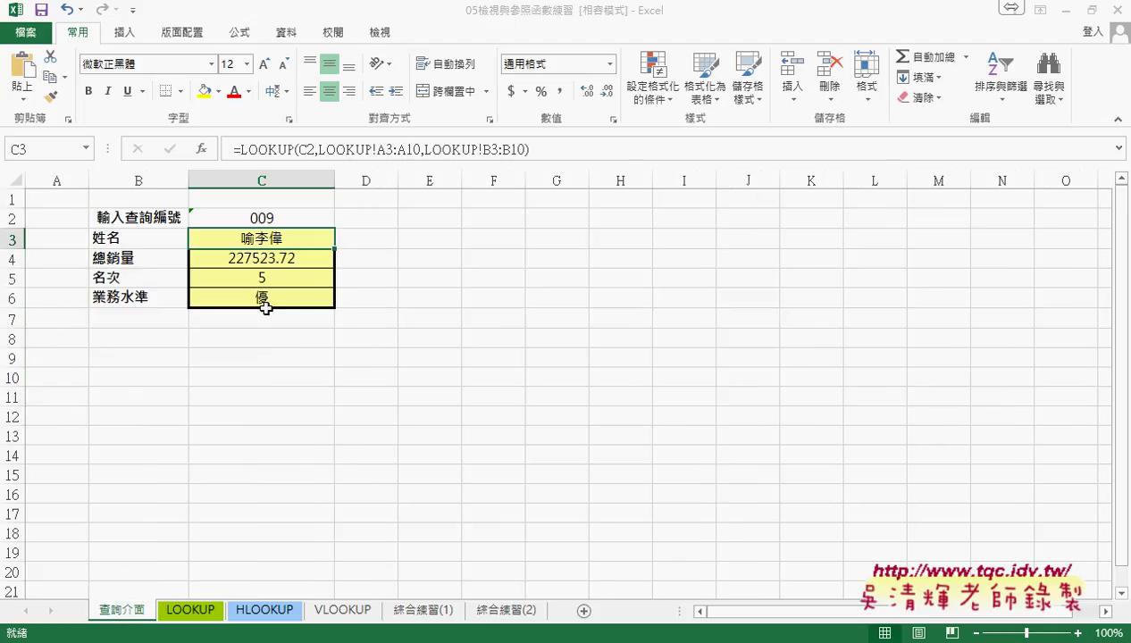
click(285, 221)
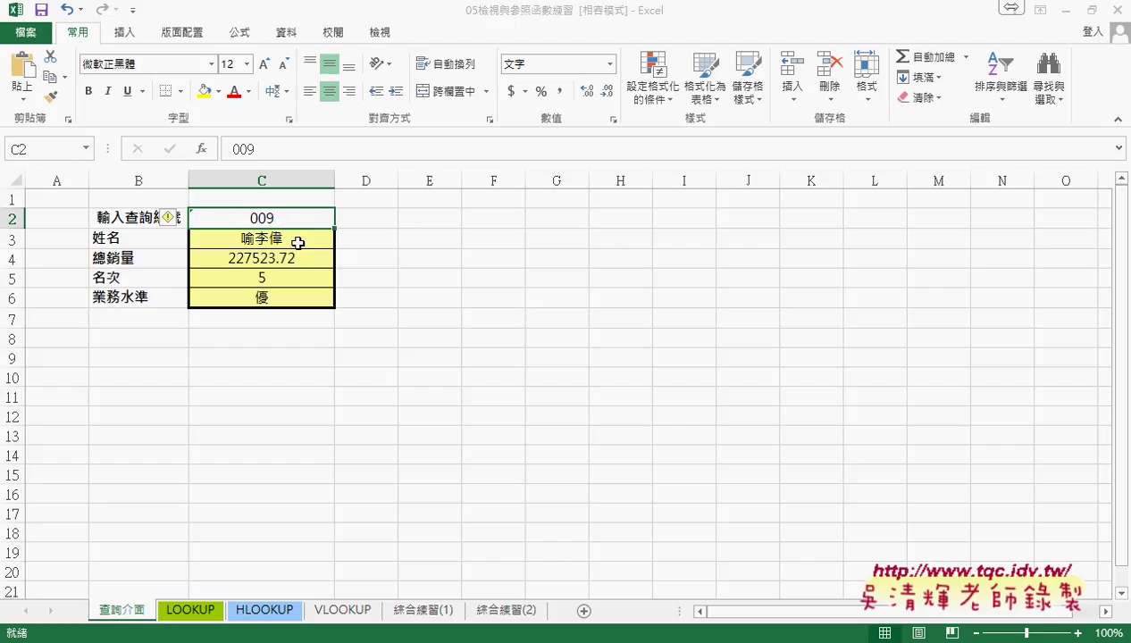
Step: Select the employee number column A2:A10 on the LOOKUP sheet and compare it with the query sheet
click(195, 611)
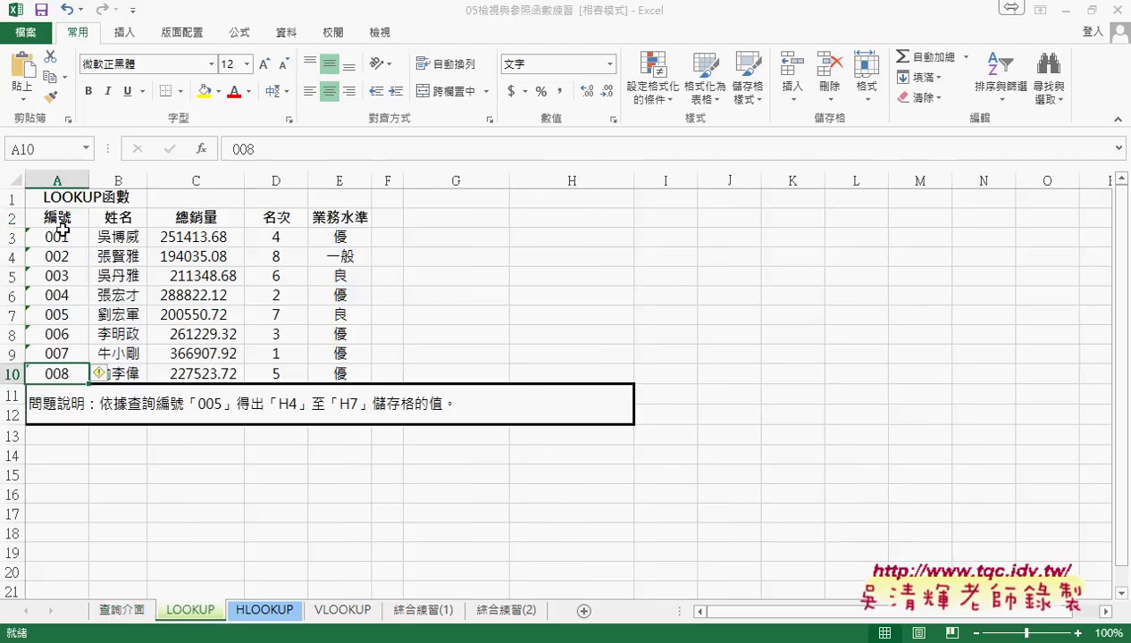
drag(58, 221, 67, 378)
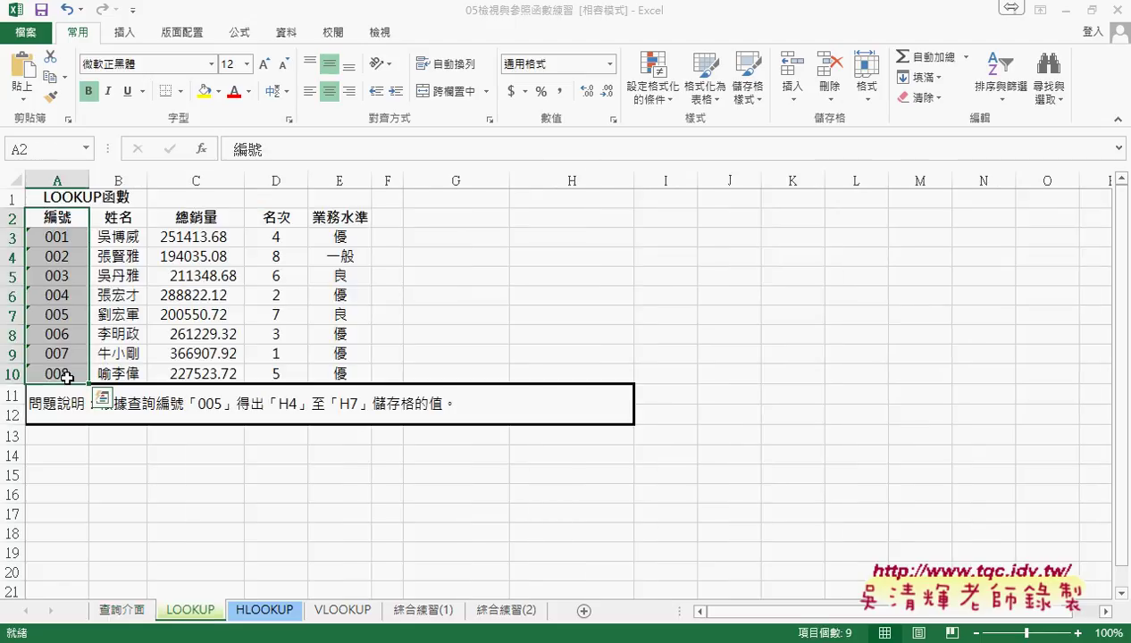
click(122, 611)
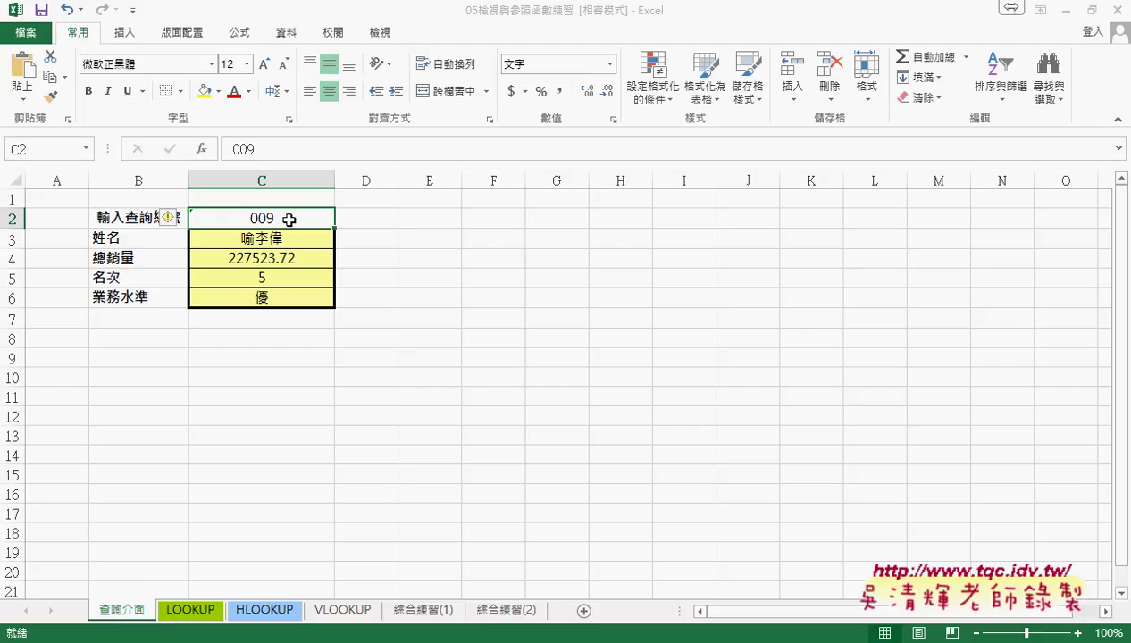
click(189, 612)
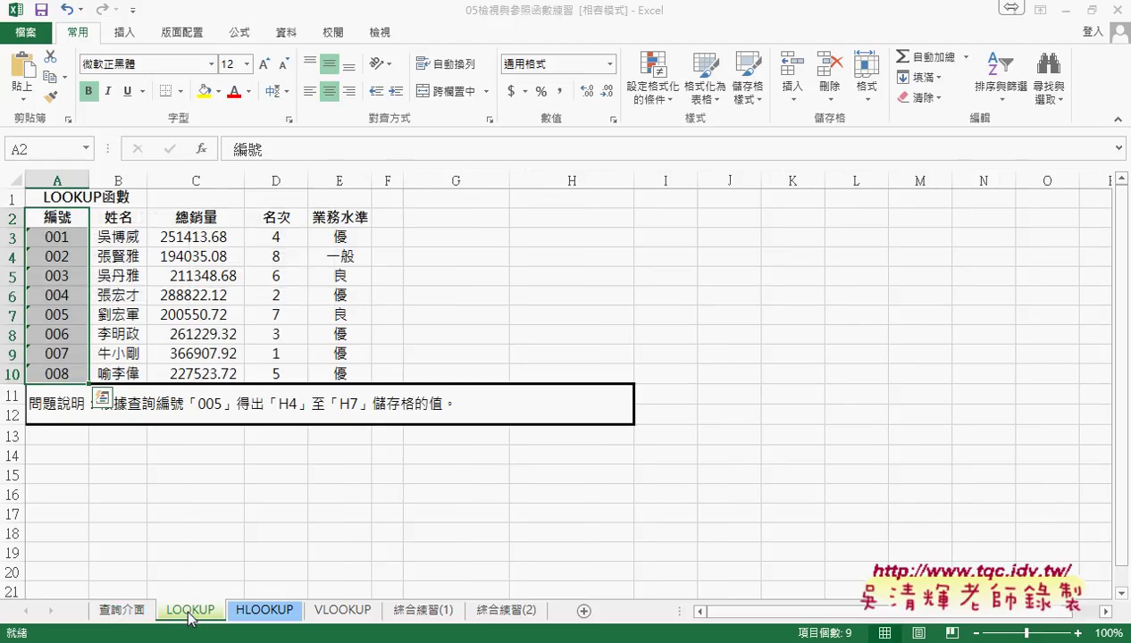
click(142, 614)
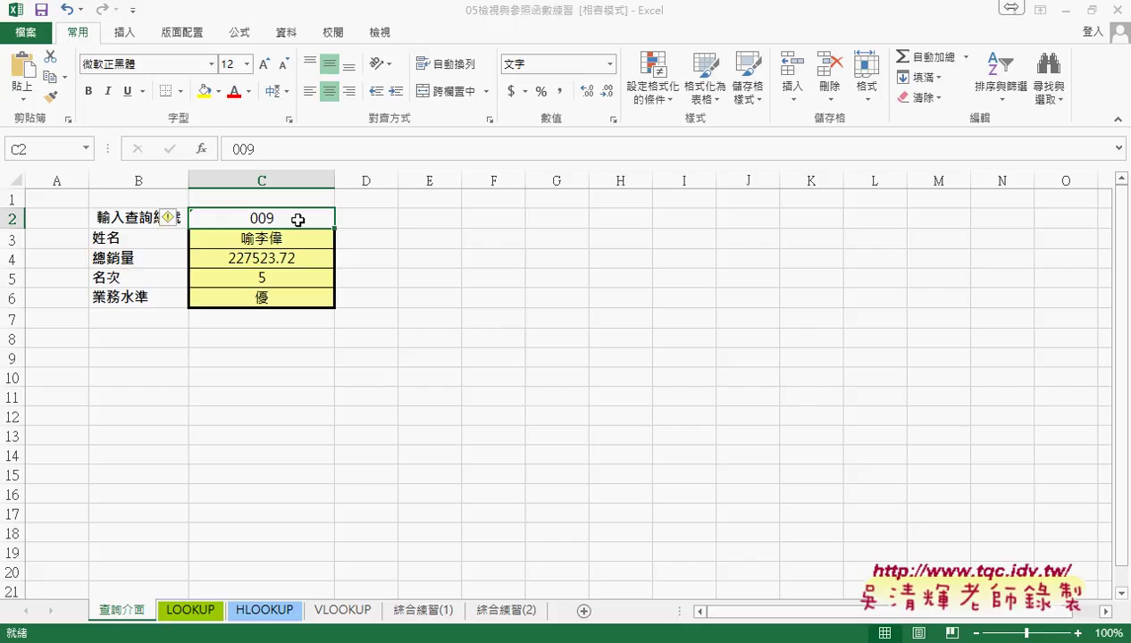
Step: After trying A3:A10 alone, select the 編號 column A2:A10 including its header
click(198, 609)
drag(57, 217, 65, 373)
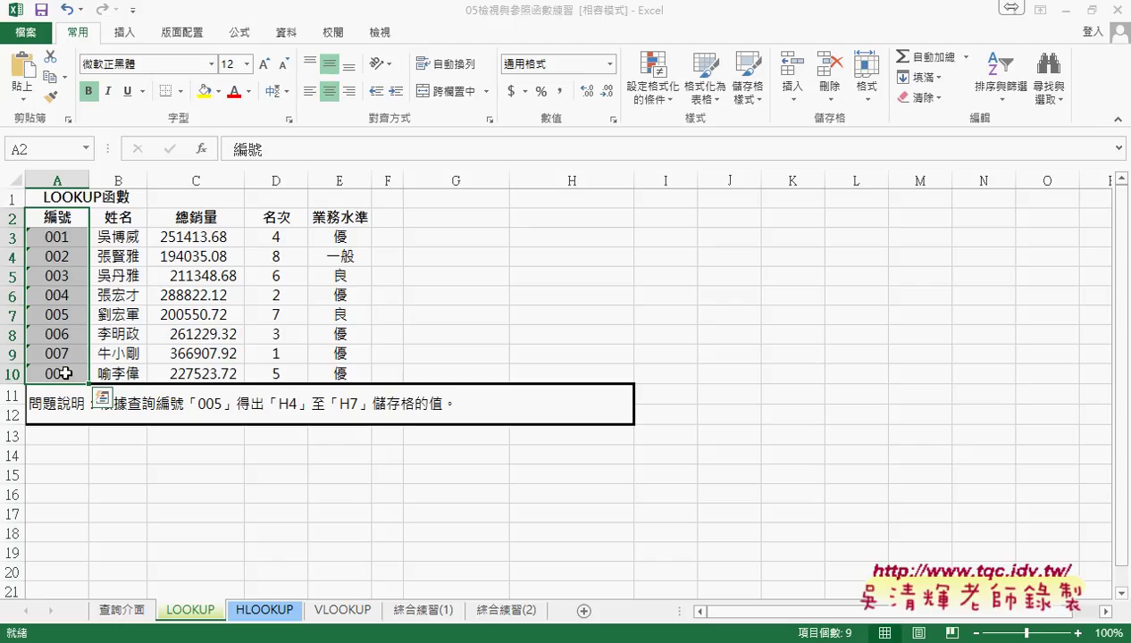
drag(65, 238, 64, 374)
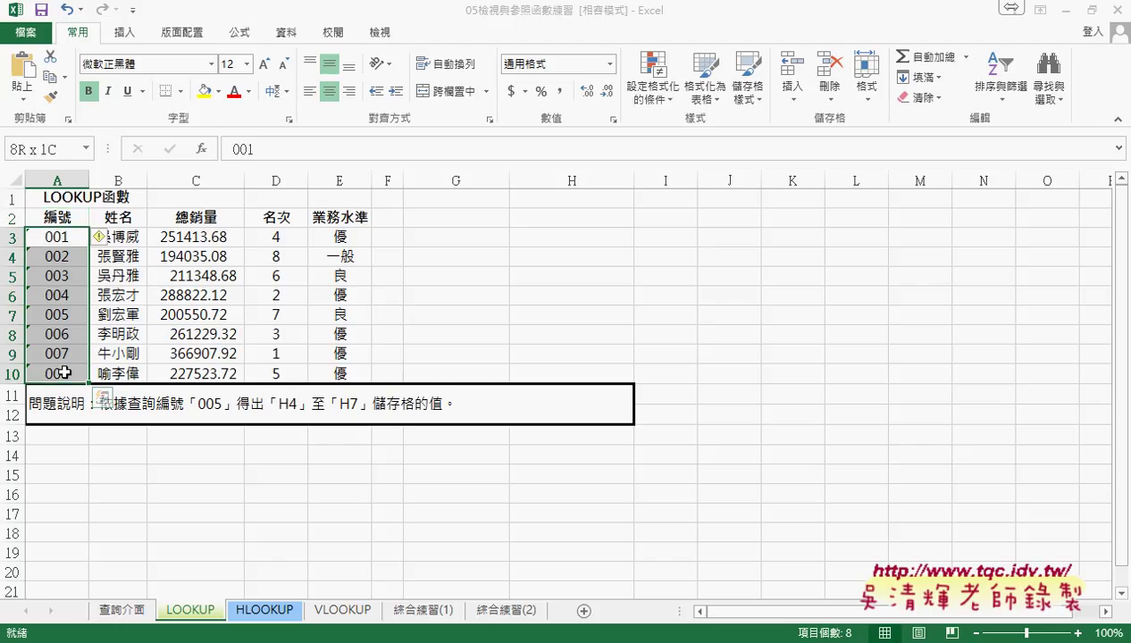
click(58, 218)
drag(65, 241, 64, 374)
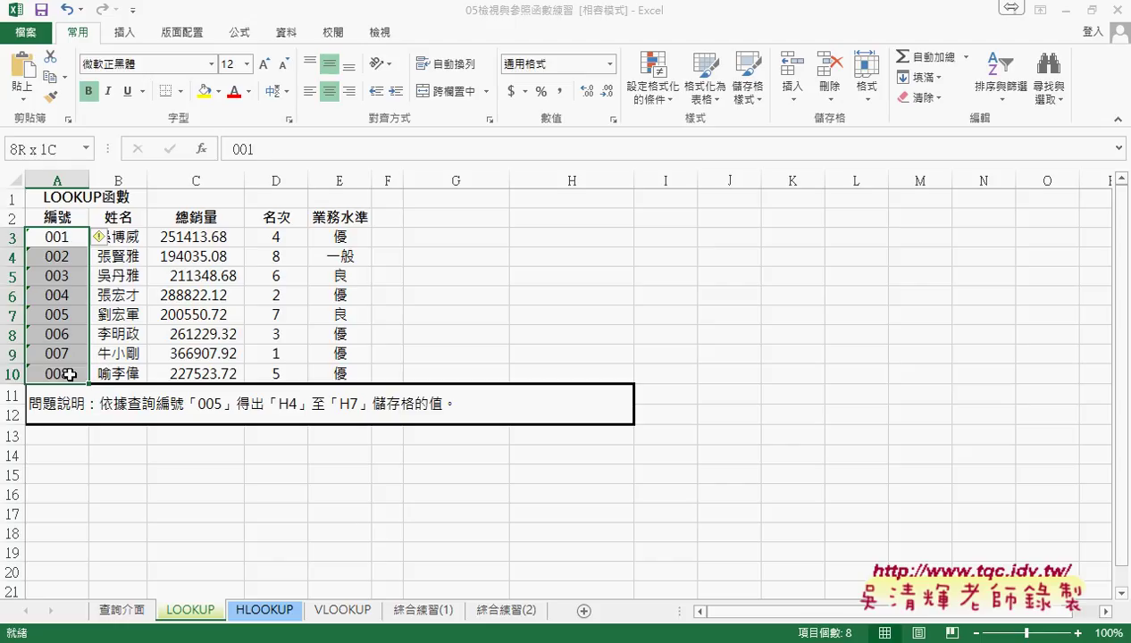
click(46, 147)
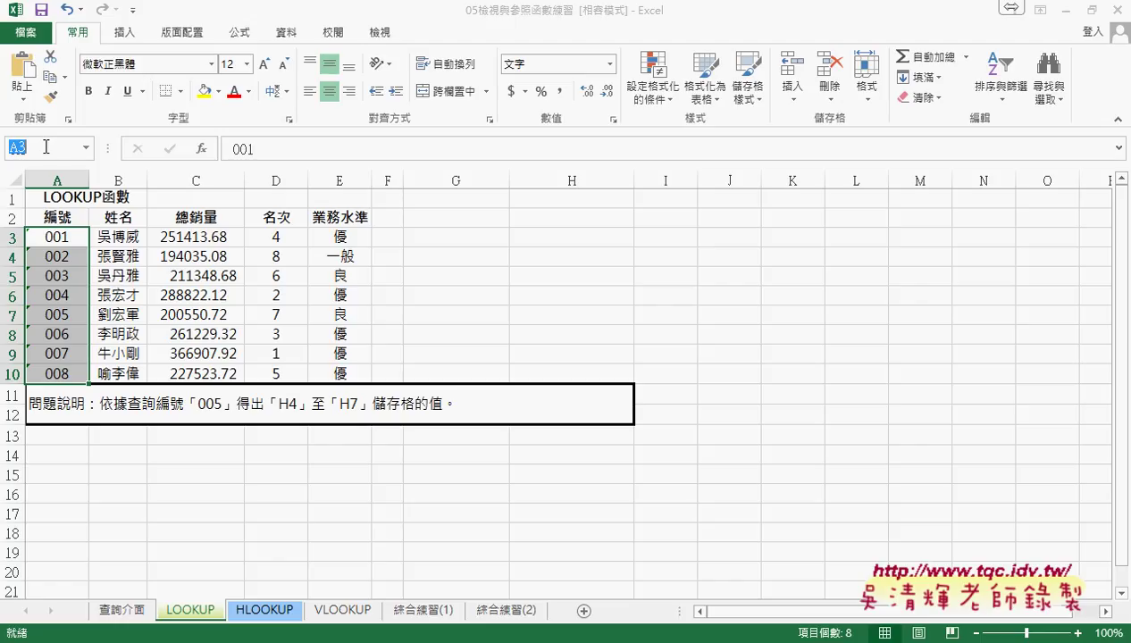
click(125, 251)
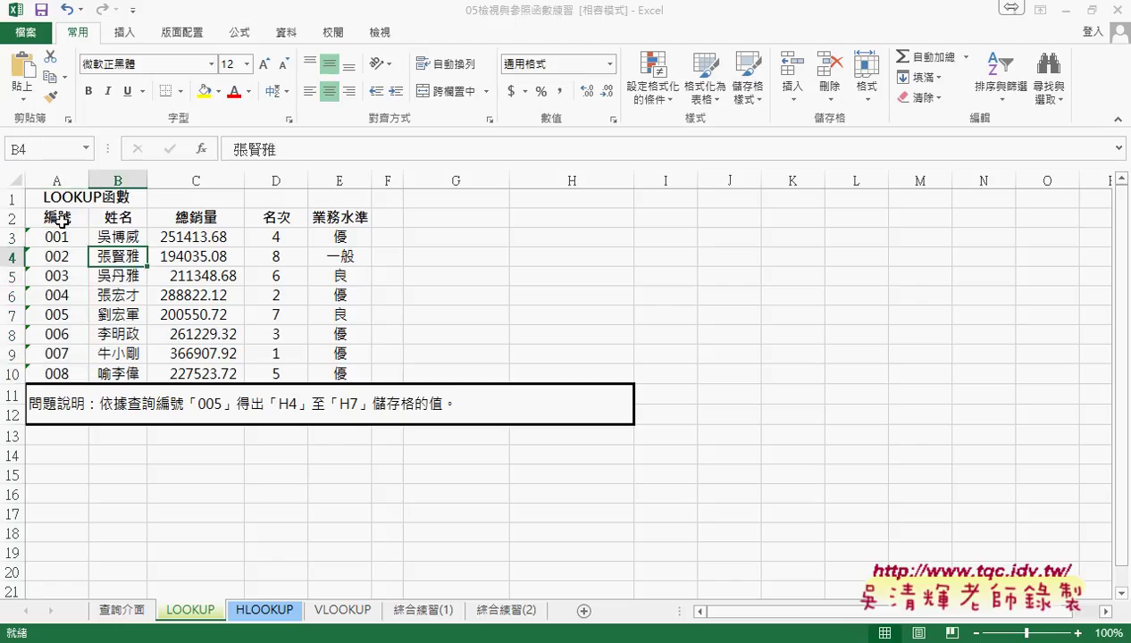
drag(56, 220, 58, 374)
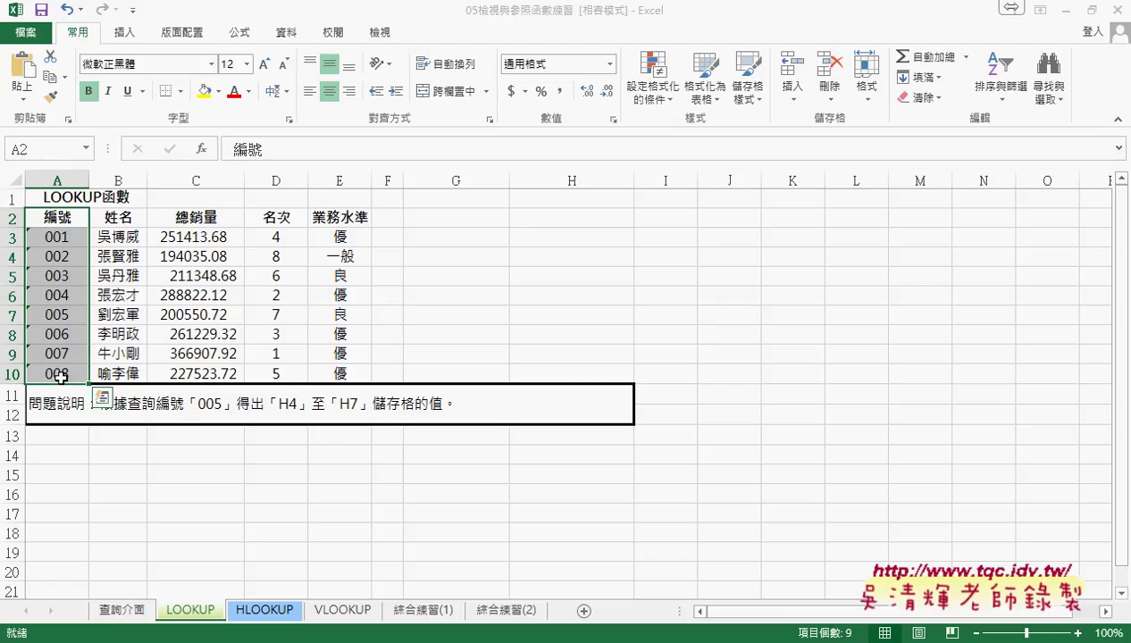
Step: Create the name 編號 from A2:A10's top row and check its range in Name Manager
click(247, 34)
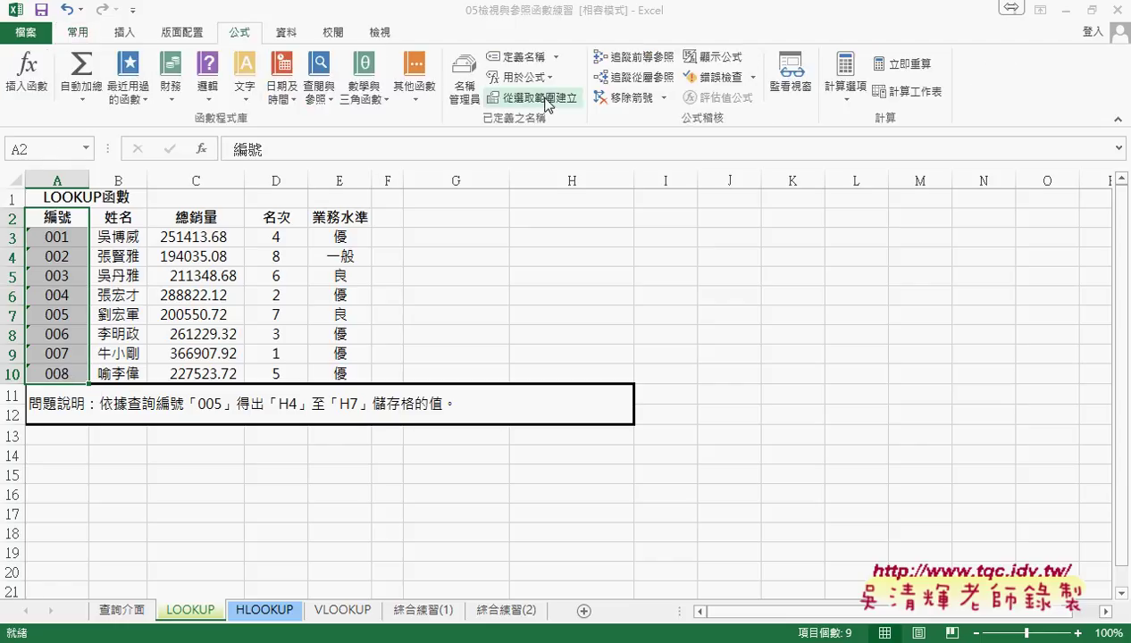
click(544, 100)
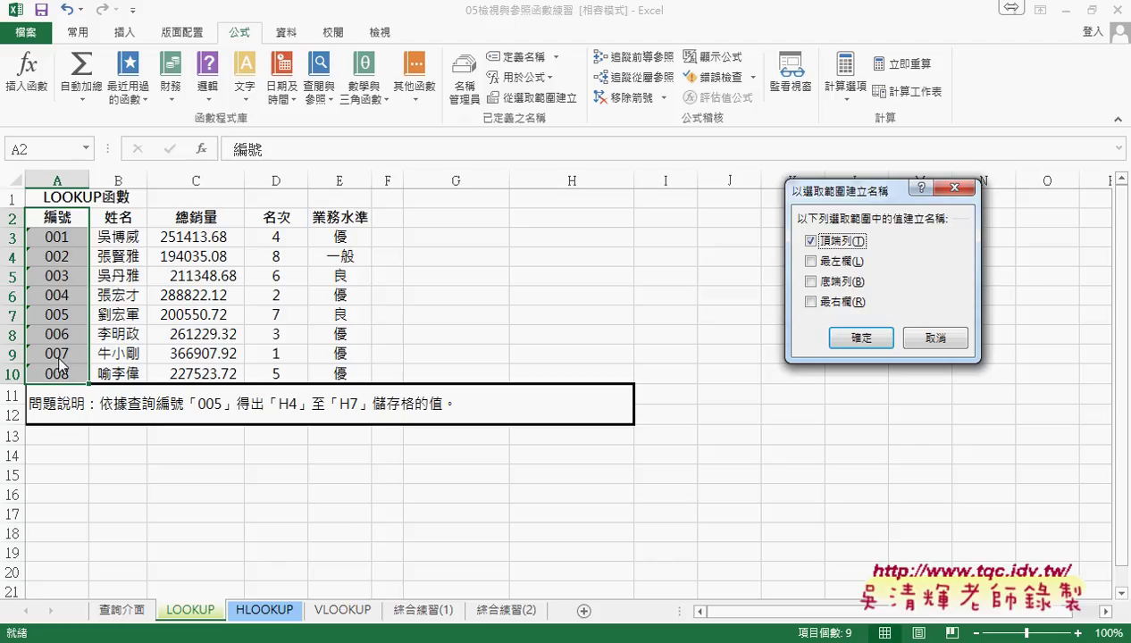
click(860, 337)
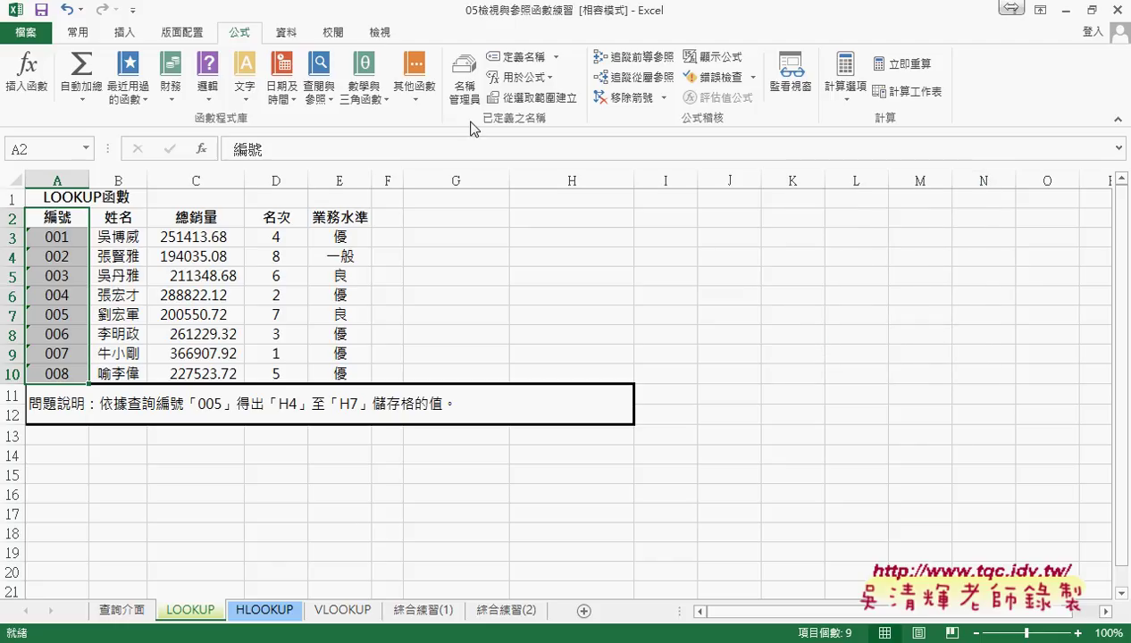
click(457, 90)
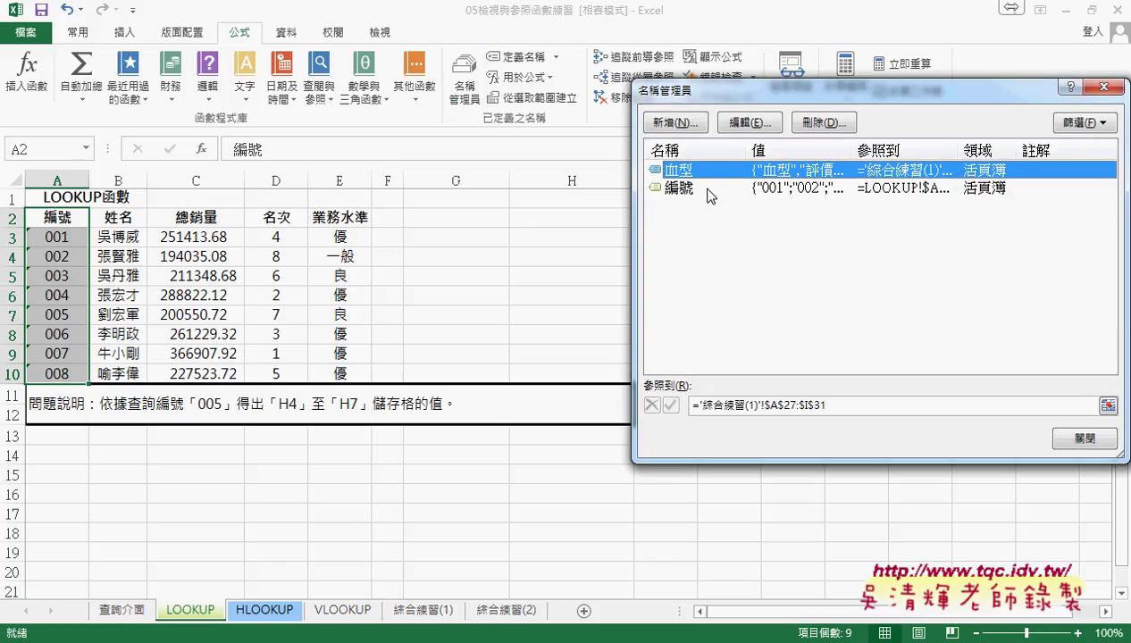
click(699, 188)
click(830, 402)
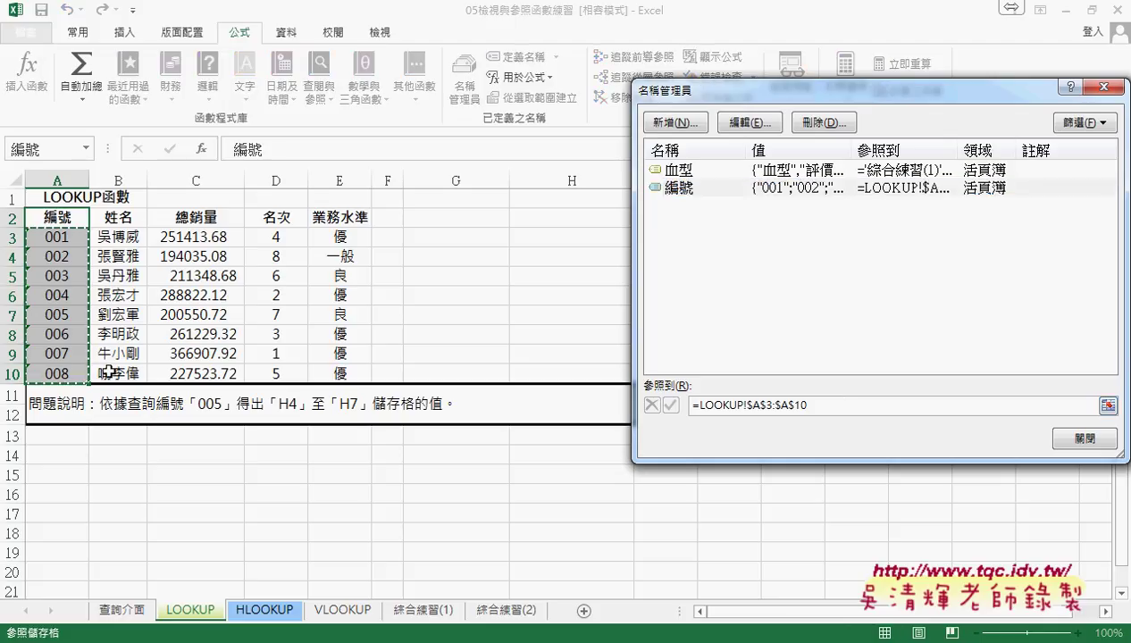
click(1080, 443)
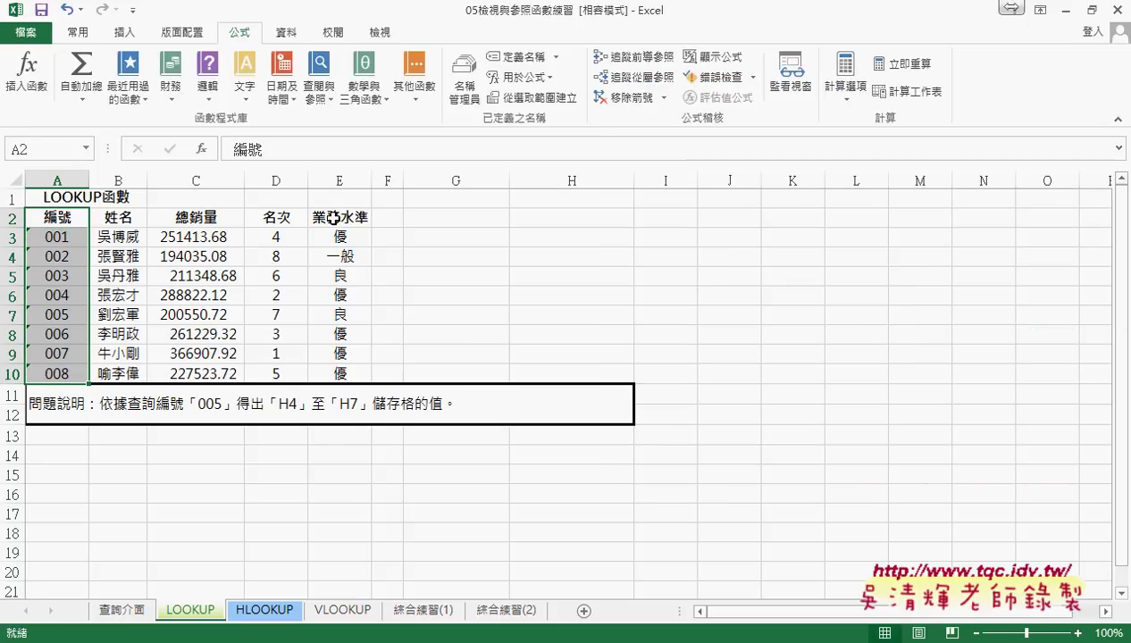
Step: Create names from the top row of the whole table A2:E10, then open Name Manager
drag(119, 217, 354, 371)
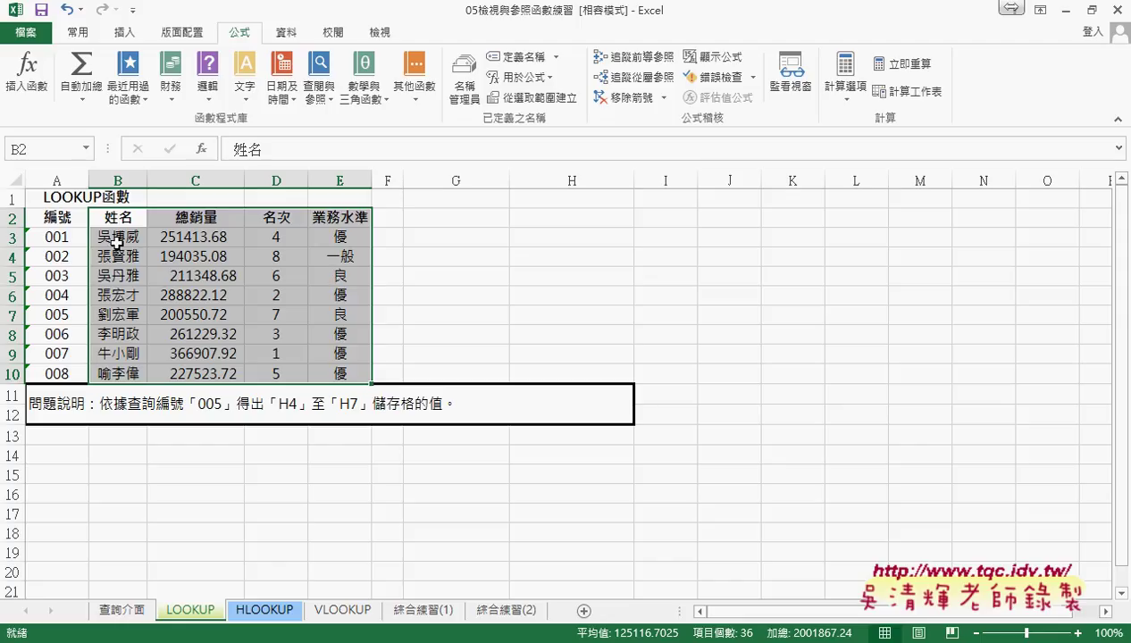
drag(56, 217, 355, 374)
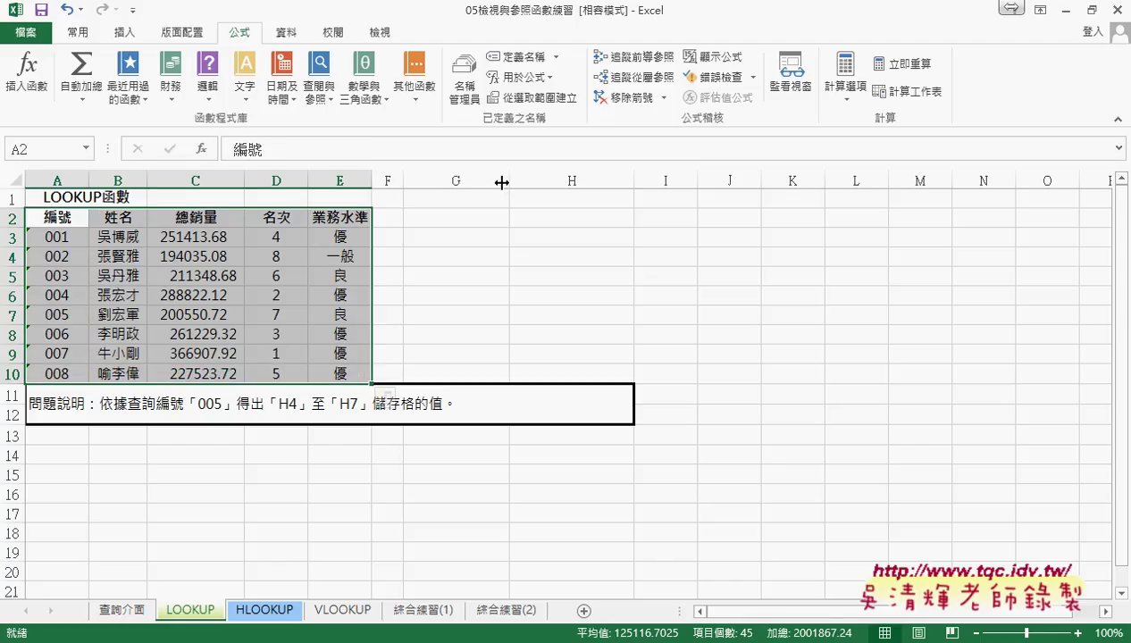
click(535, 99)
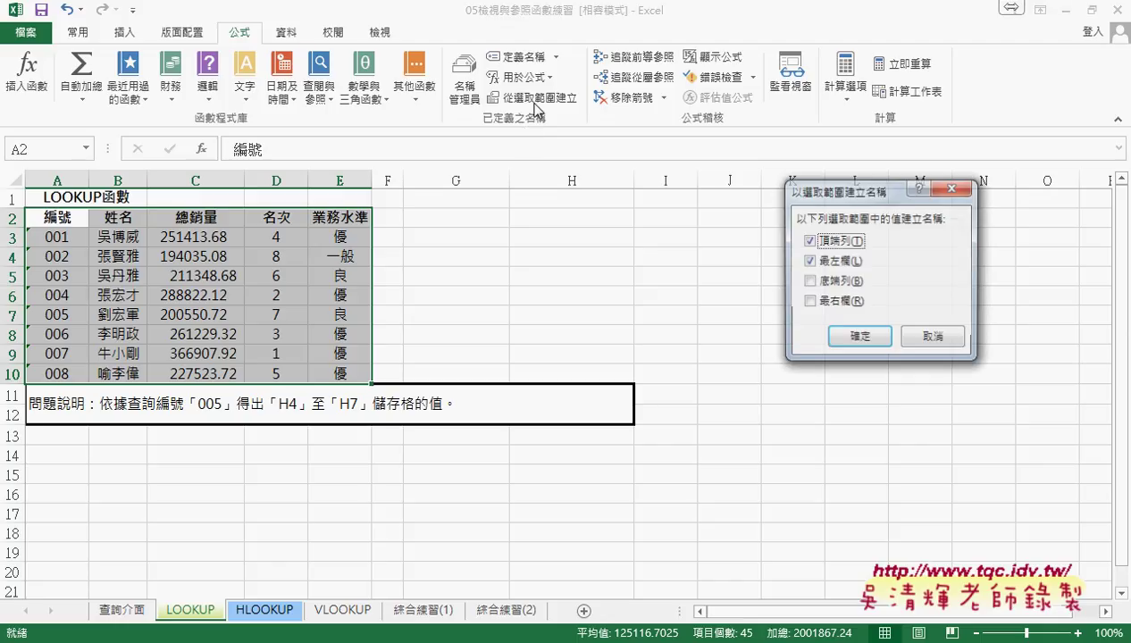
click(809, 262)
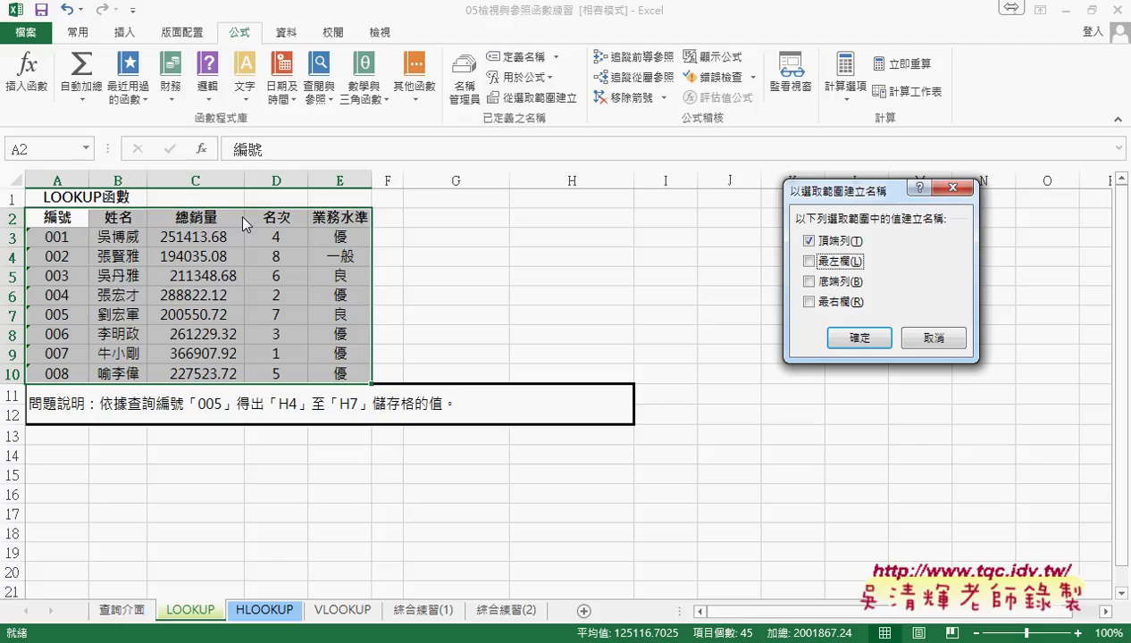
click(859, 337)
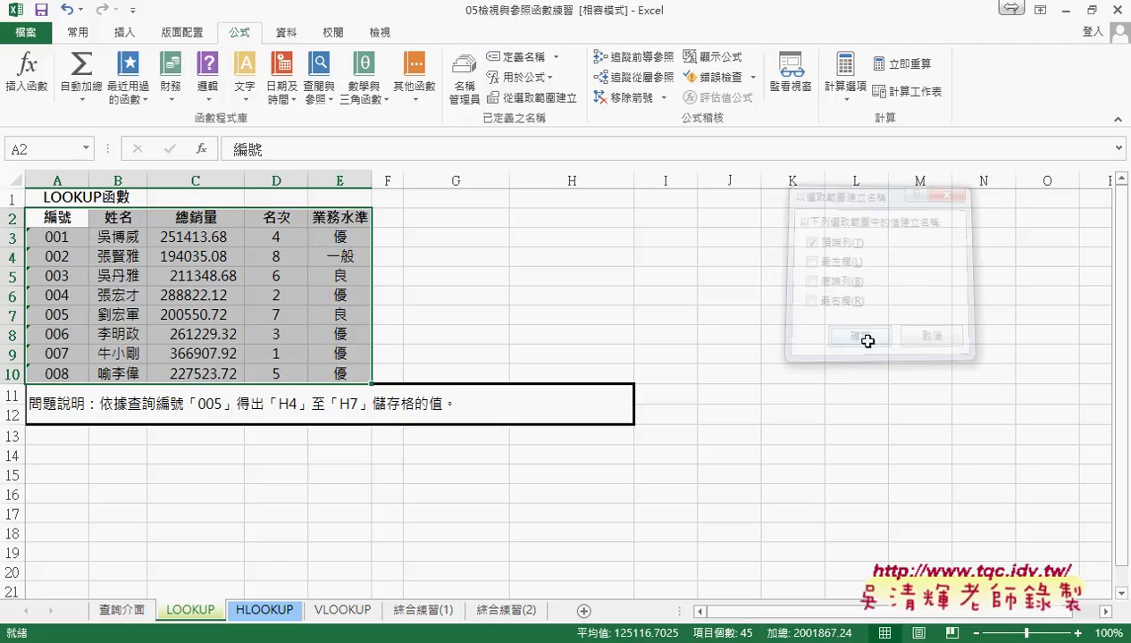
click(464, 89)
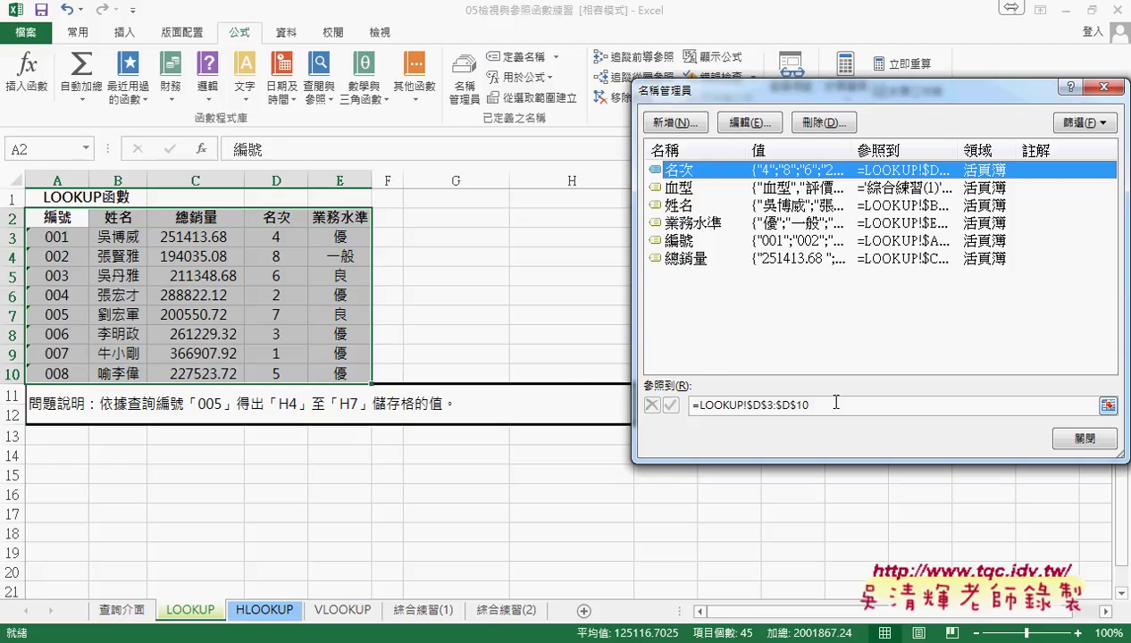
Step: Inspect the cell ranges for 名次, 姓名, 業務水準 and 編號, e.g. =LOOKUP!$A$3:$A$10
click(902, 404)
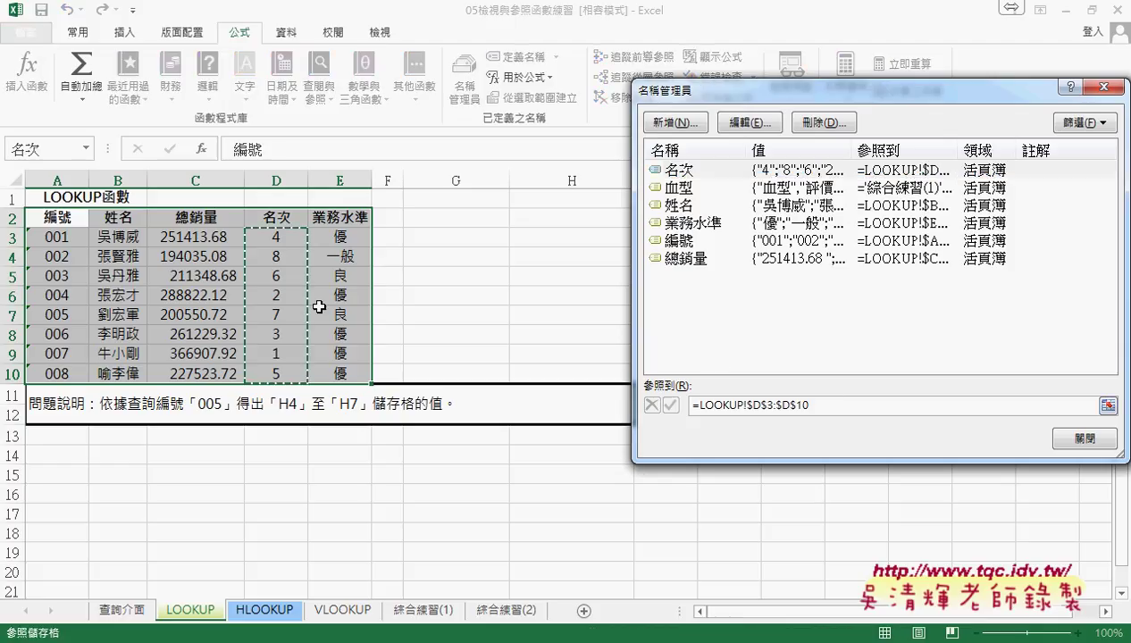
click(677, 205)
click(826, 404)
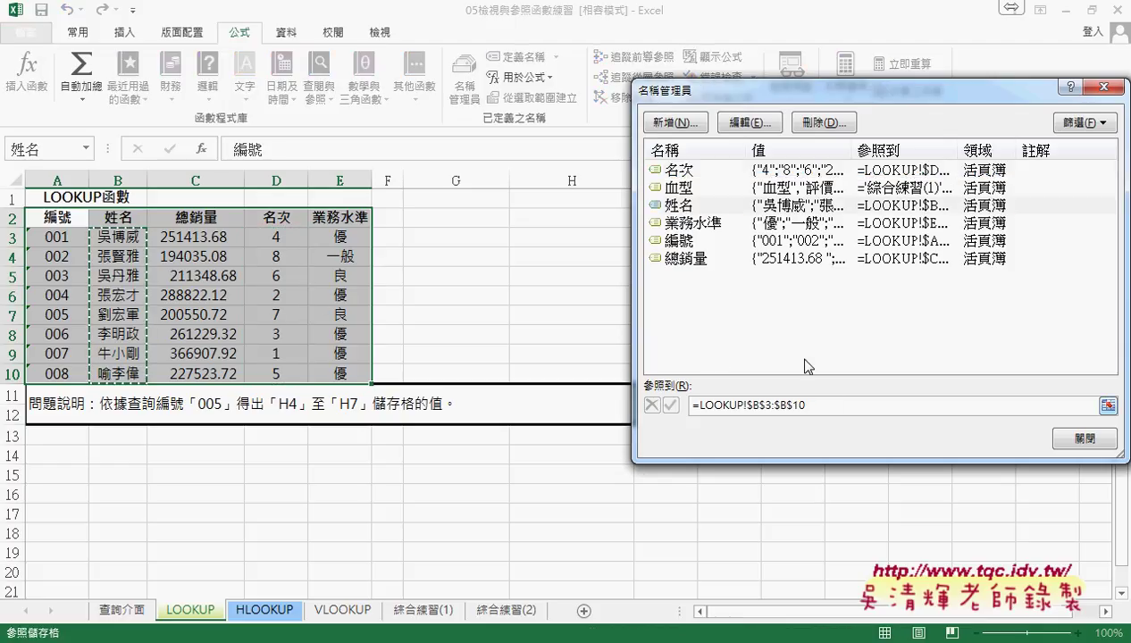
click(711, 230)
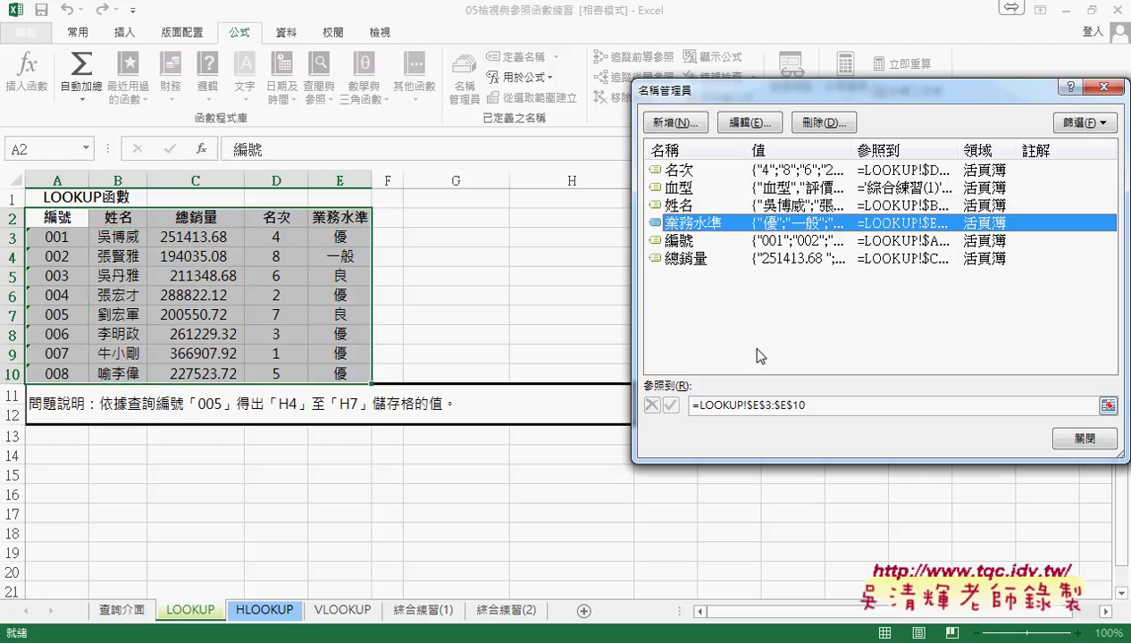
click(814, 405)
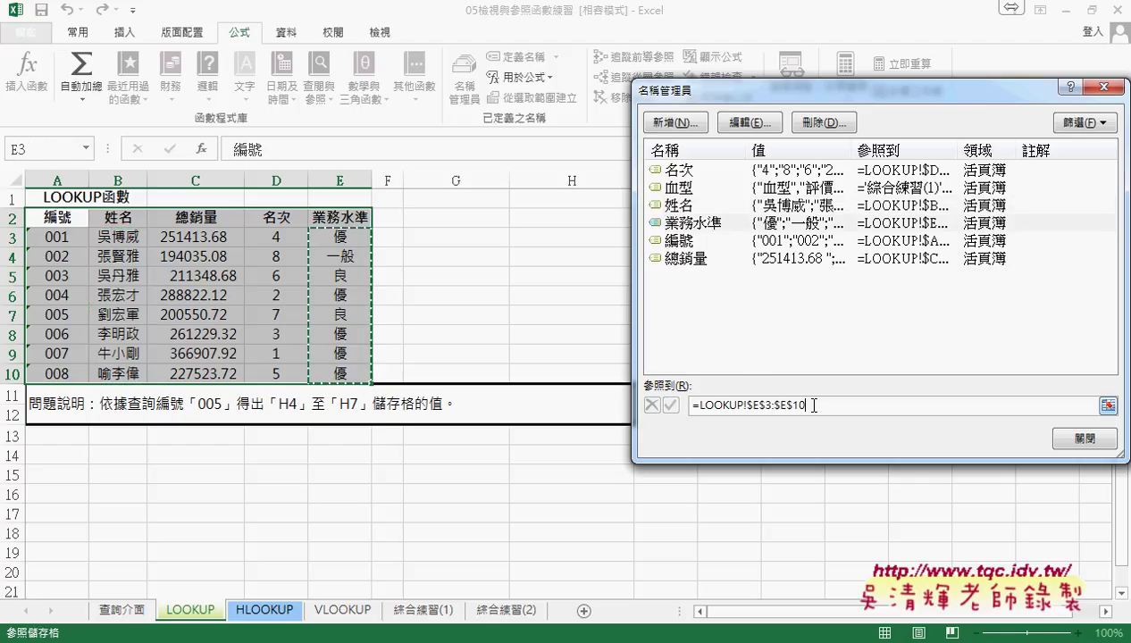
click(706, 242)
click(825, 405)
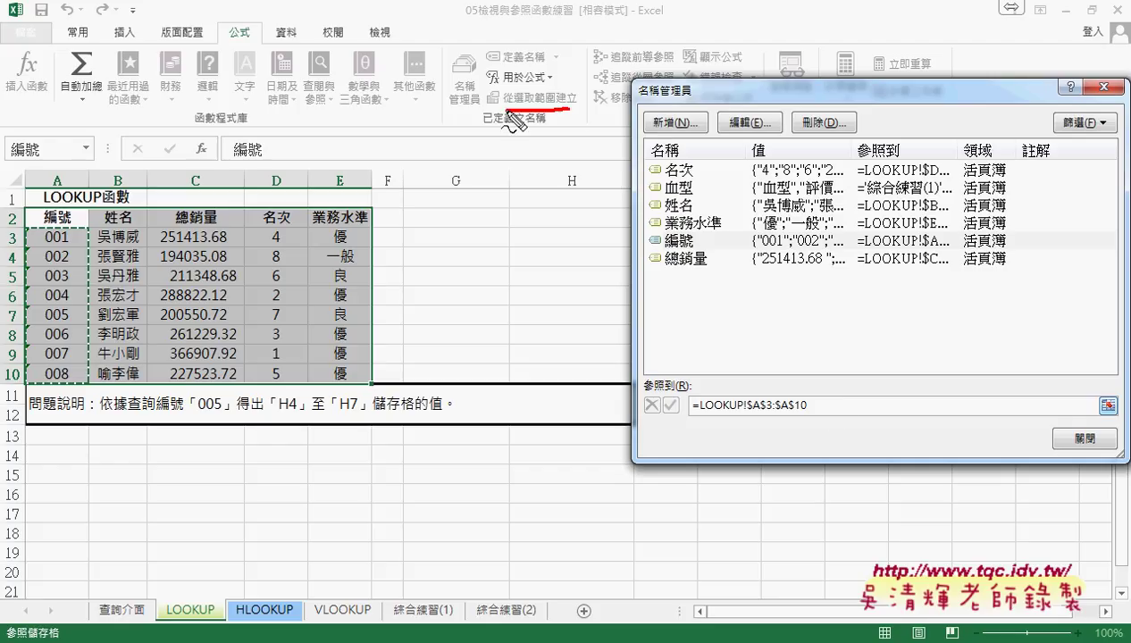
Step: Mark Create from Selection and the header row in red, clear the marks, and close Name Manager
drag(523, 115, 576, 105)
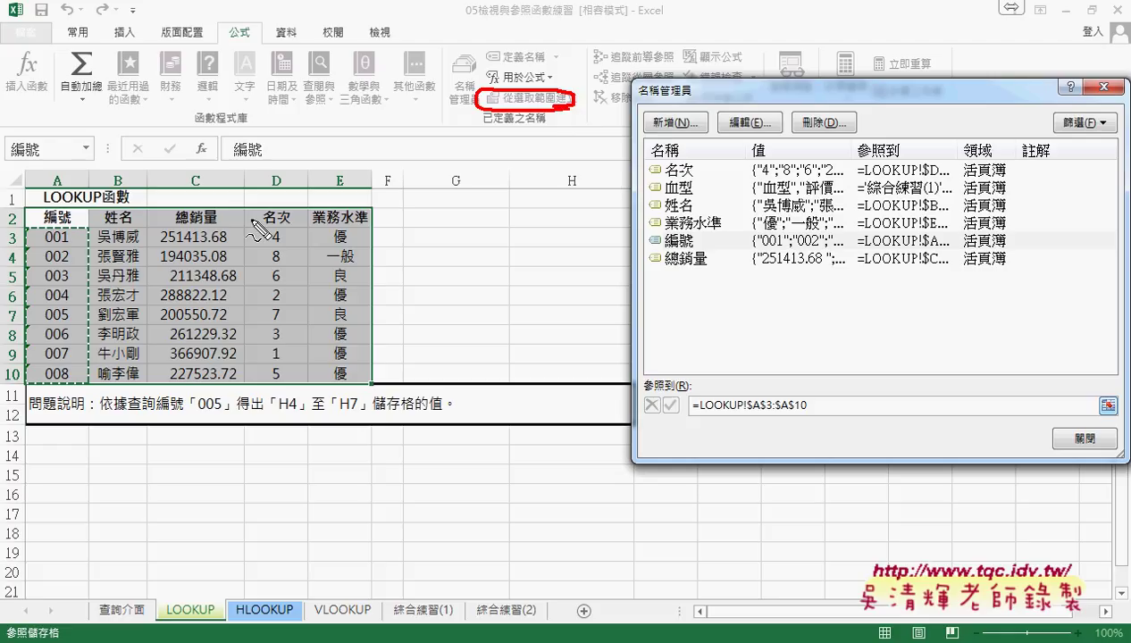
mouse_move(13, 234)
mouse_down()
mouse_move(386, 241)
mouse_move(52, 209)
mouse_up()
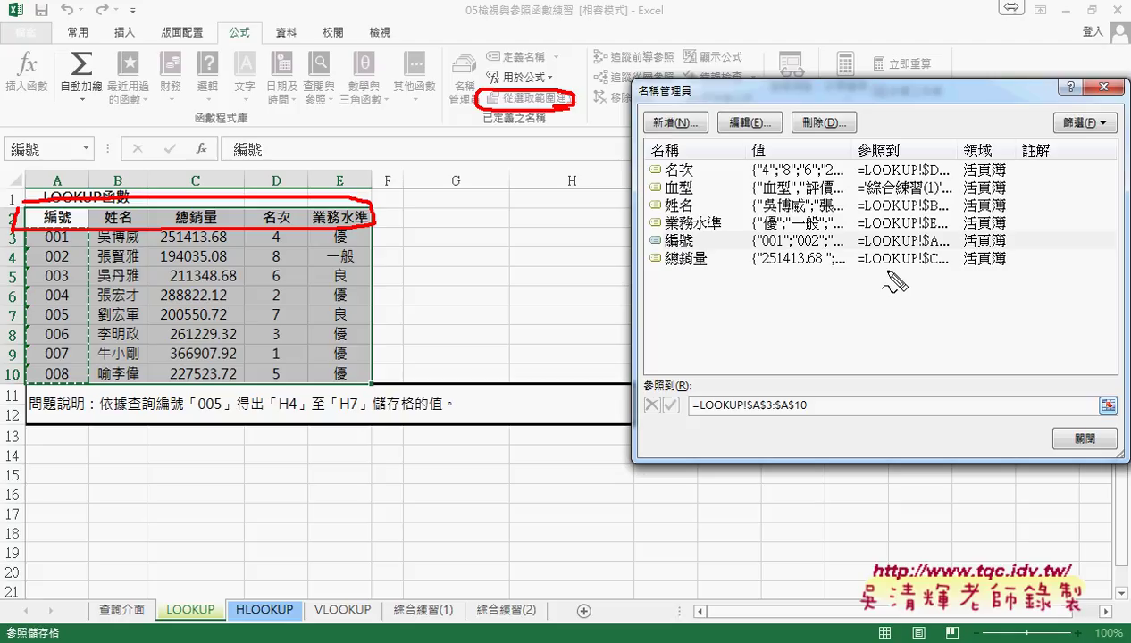
key(Escape)
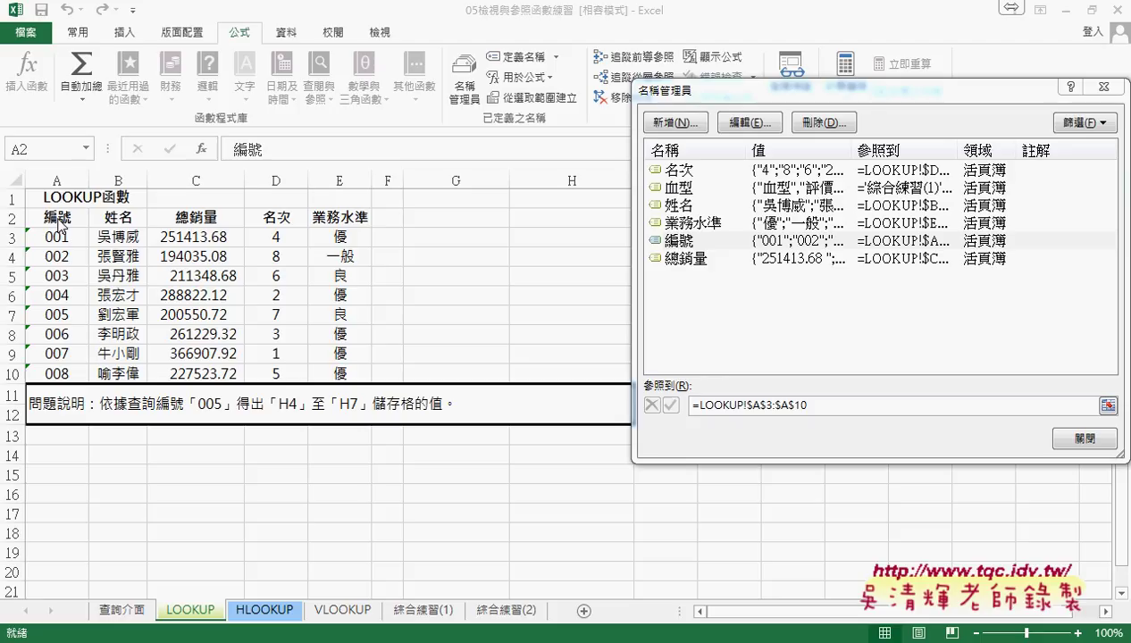
click(1082, 439)
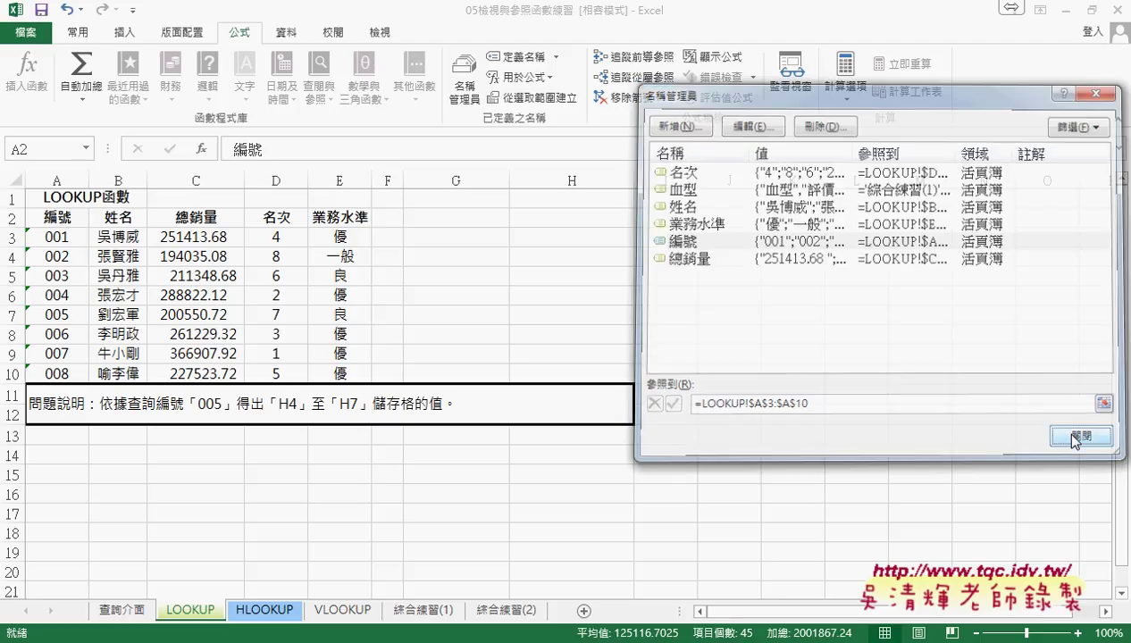
Step: On the 查詢介面 sheet, open Data Validation for C2 and choose List (清單) as the allowed type
click(121, 611)
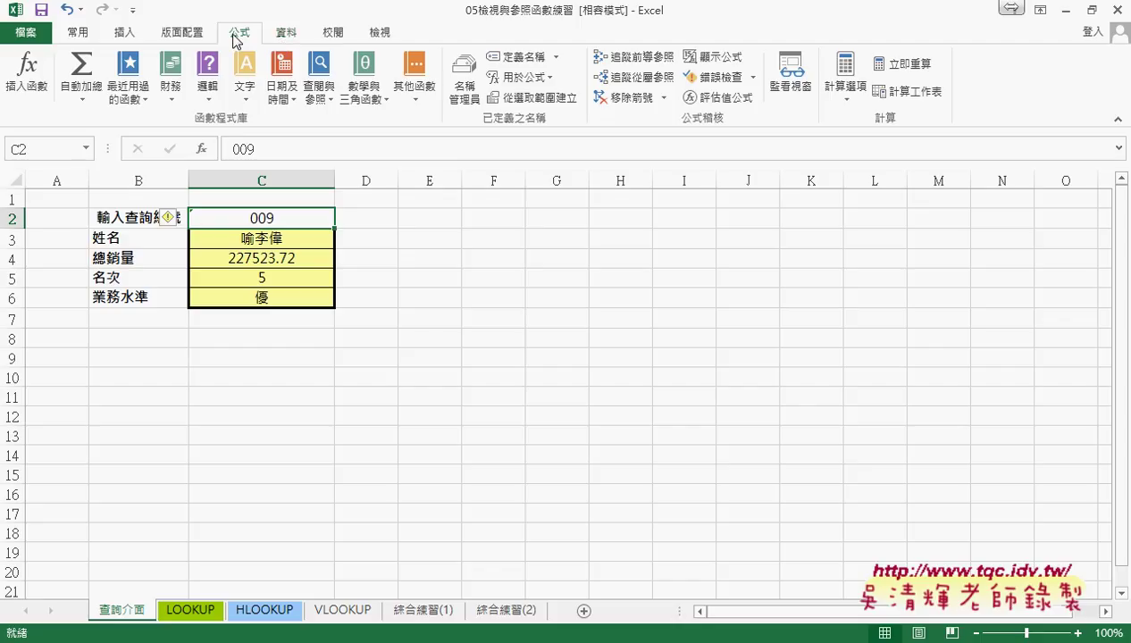
click(294, 36)
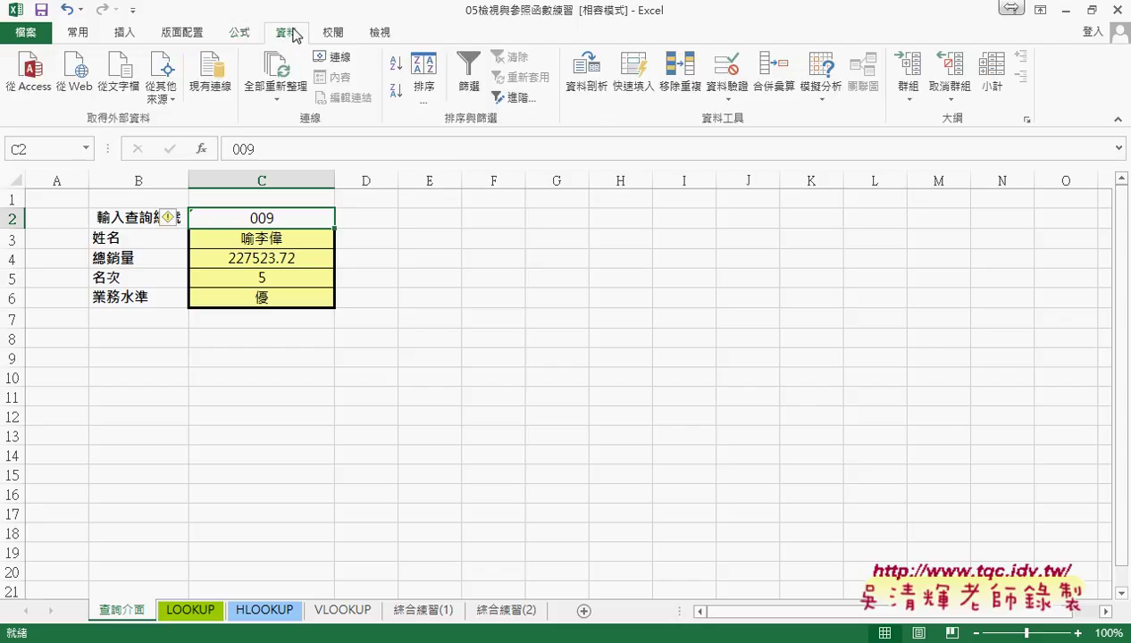
click(733, 71)
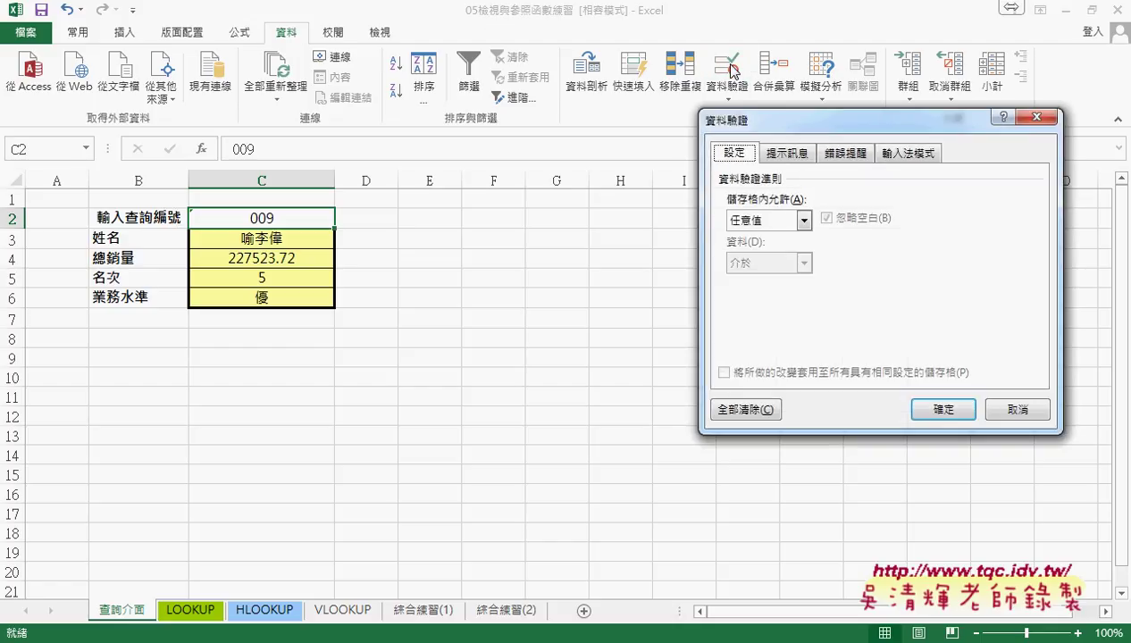
drag(728, 120, 384, 158)
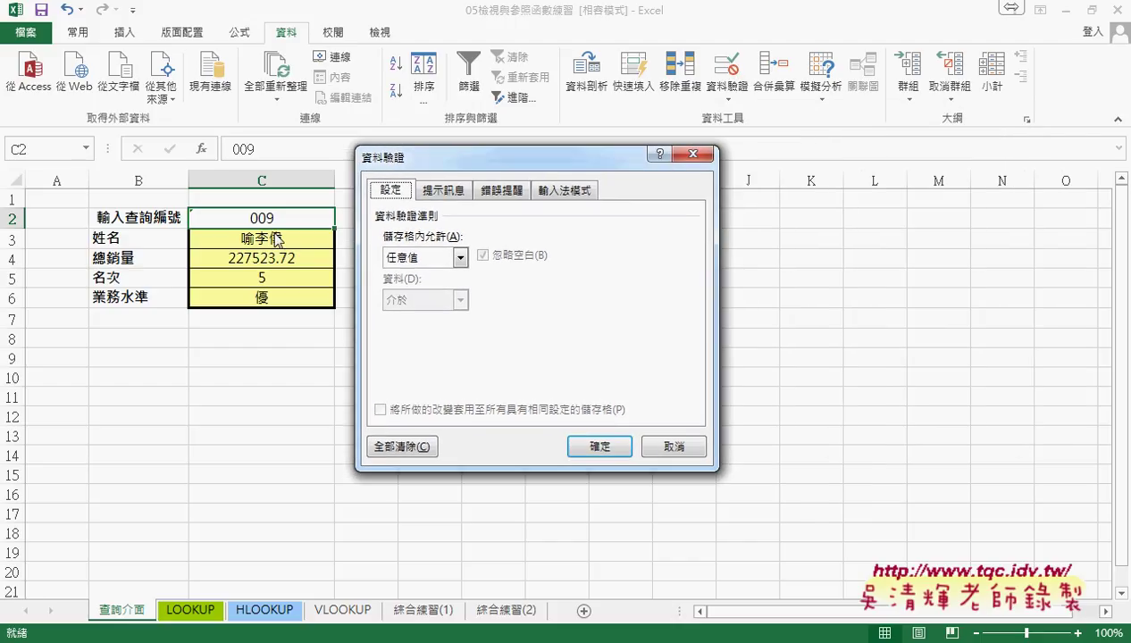
click(460, 259)
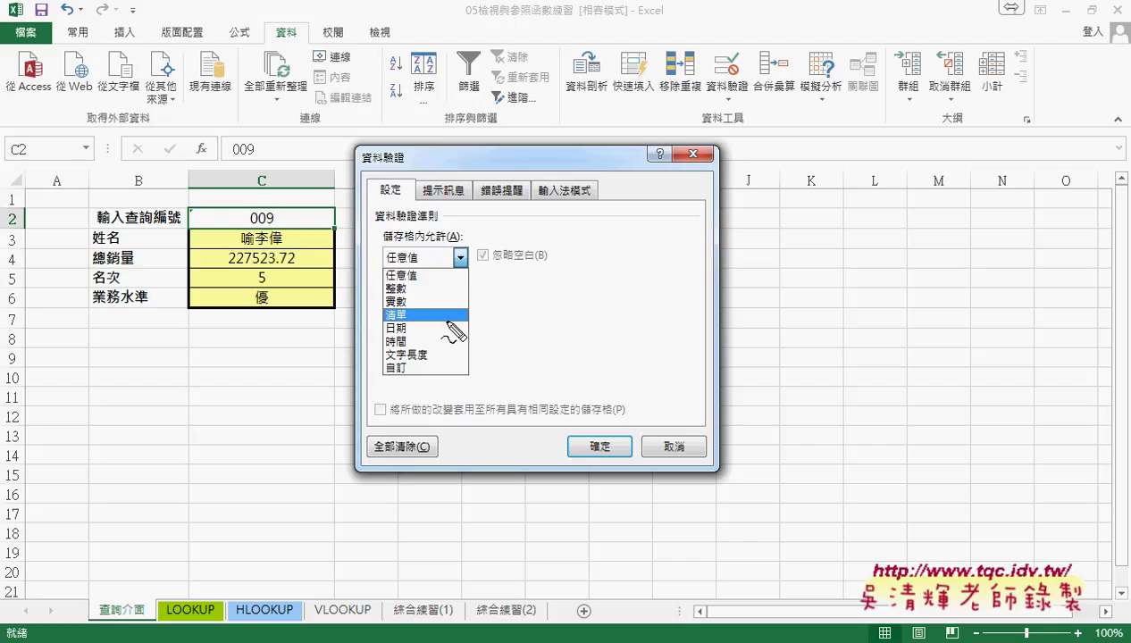
drag(308, 52, 306, 36)
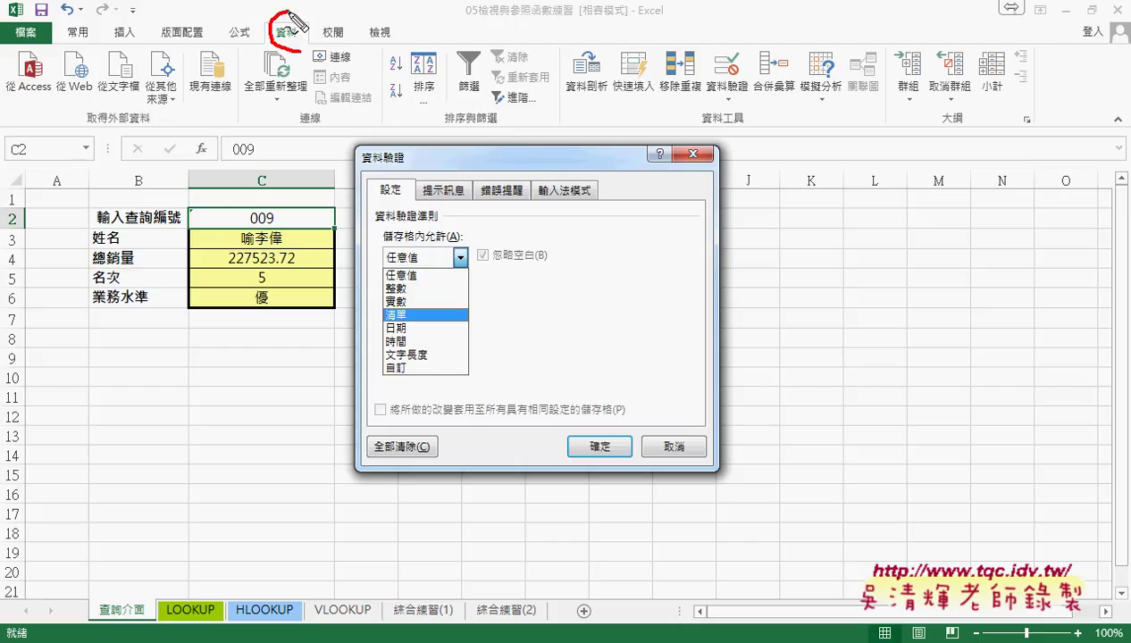
mouse_move(715, 101)
mouse_down()
mouse_move(724, 47)
mouse_move(719, 103)
mouse_up()
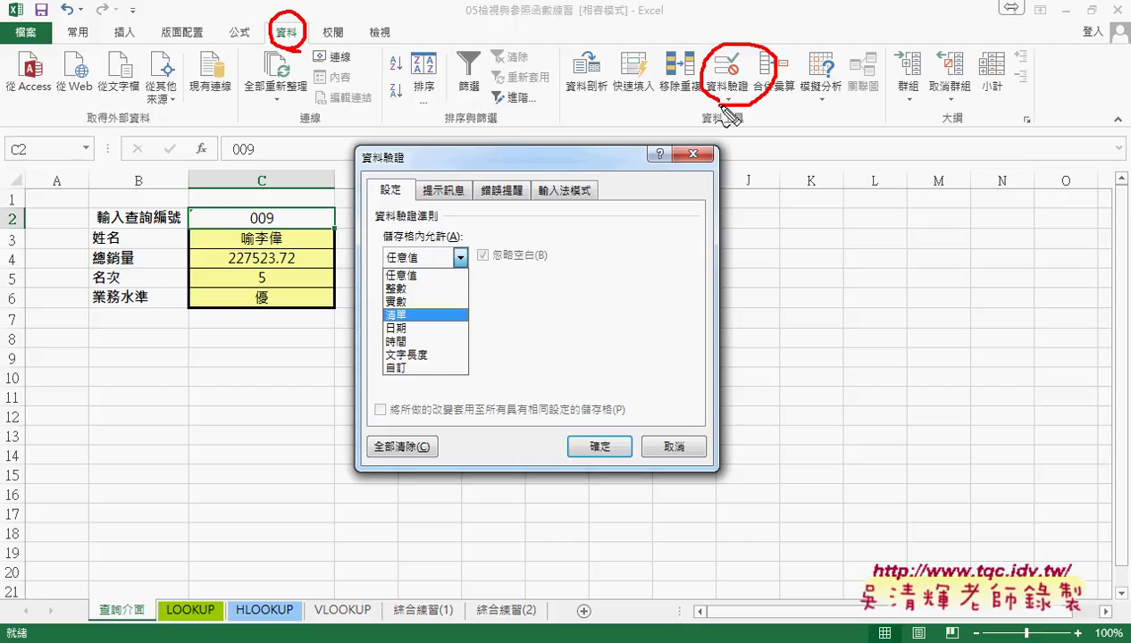
mouse_move(416, 310)
mouse_down()
mouse_move(427, 323)
mouse_move(393, 333)
mouse_up()
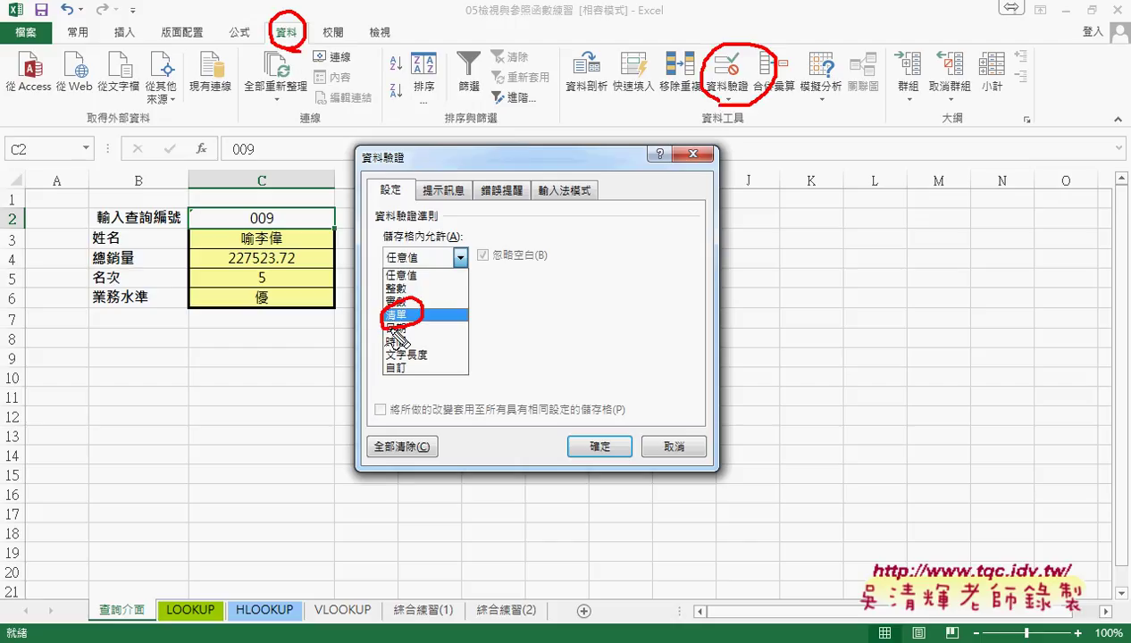
key(Escape)
key(Return)
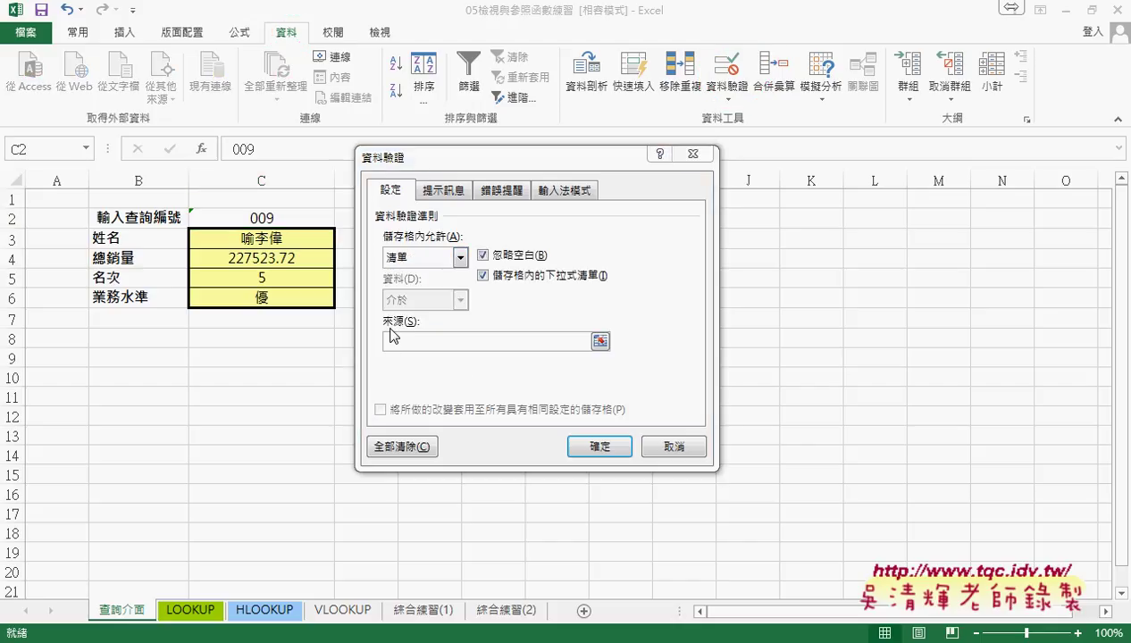
Step: Set C2's List validation source to =編號 via Paste Name and apply it
click(394, 258)
click(421, 275)
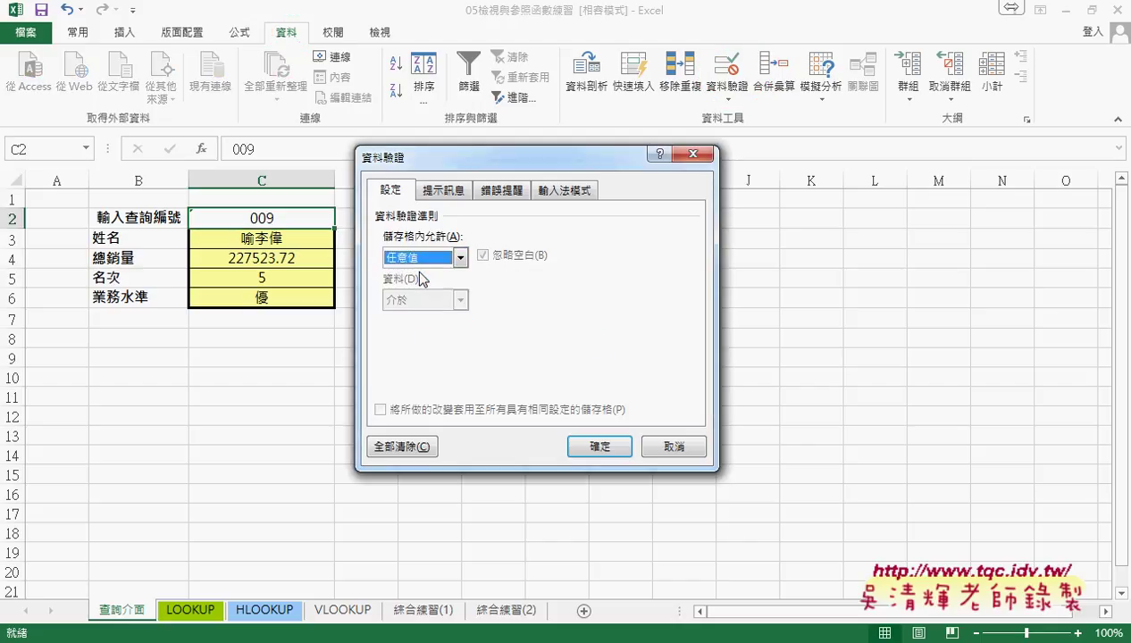
click(418, 258)
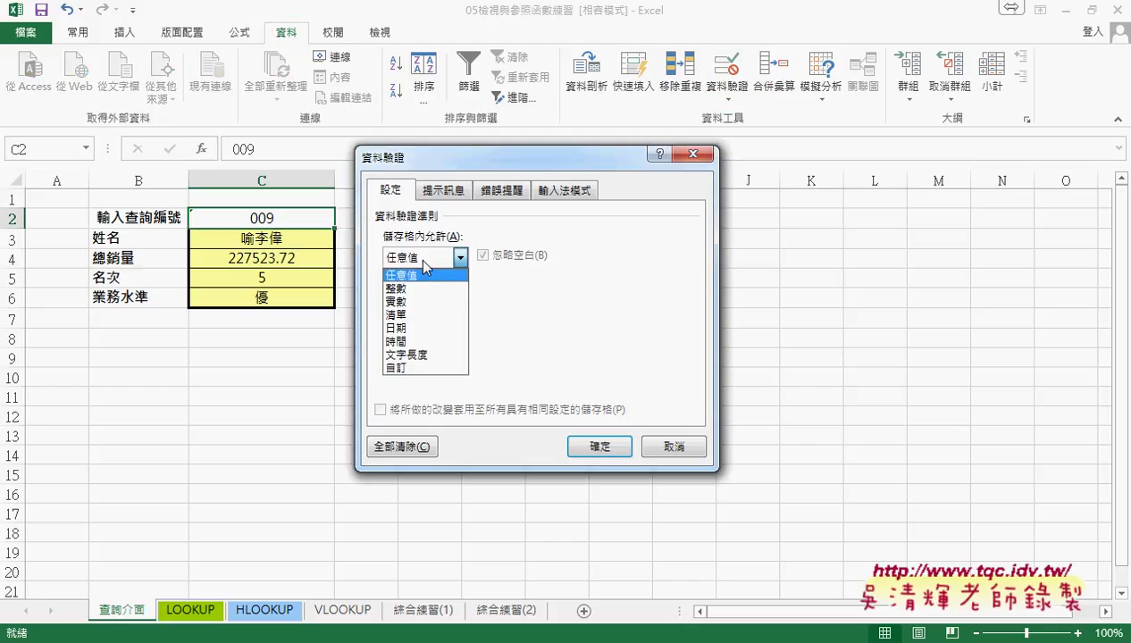
click(420, 317)
click(405, 338)
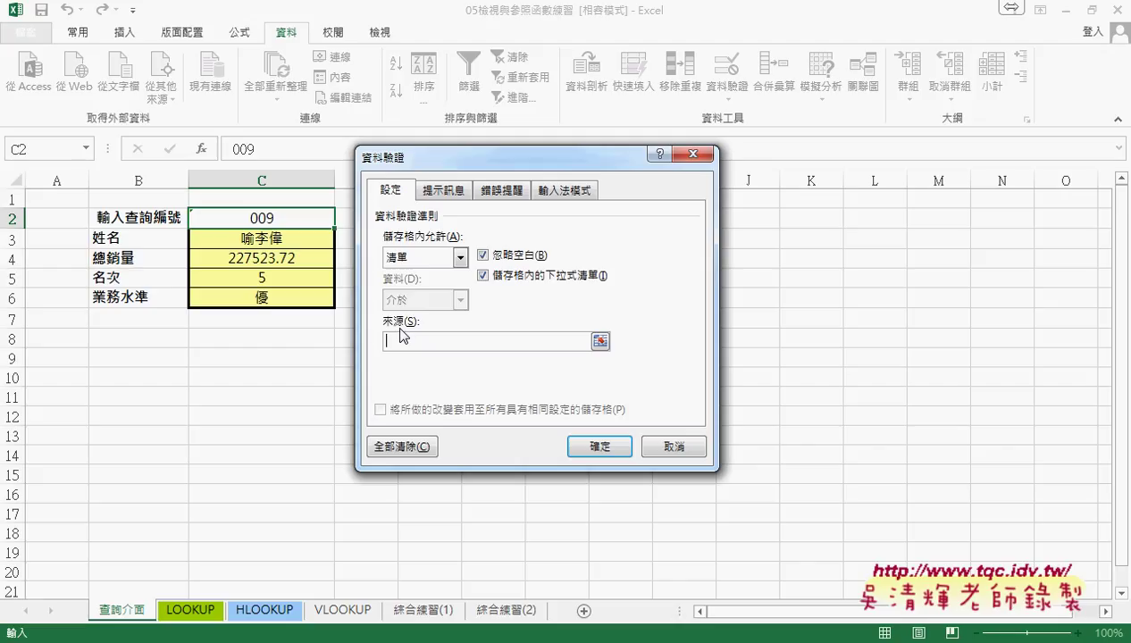
key(F3)
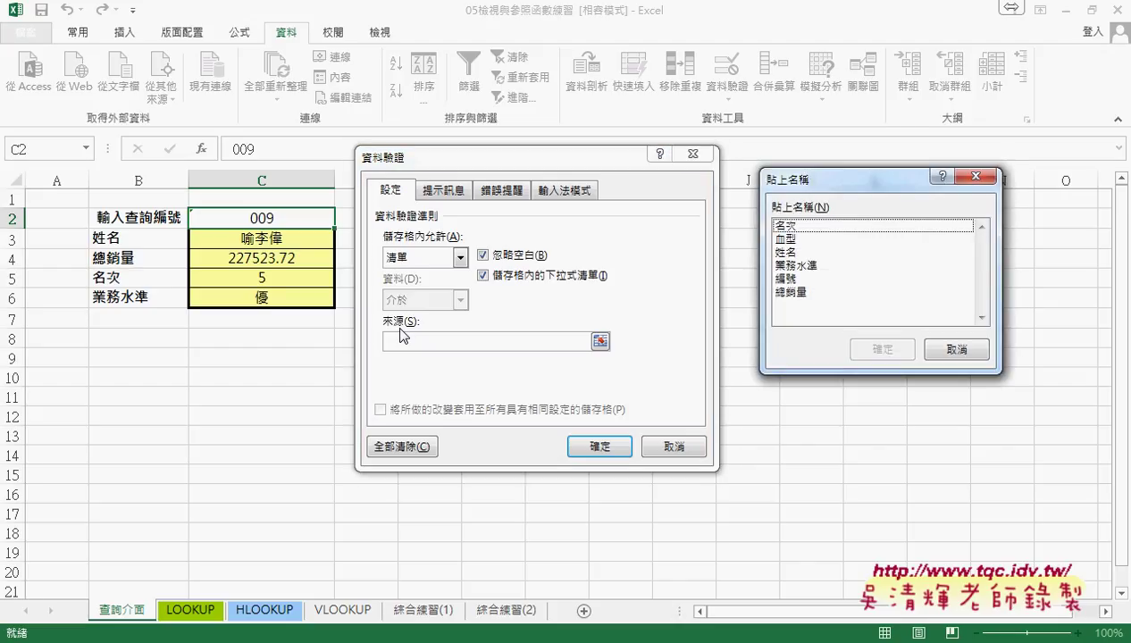
click(797, 279)
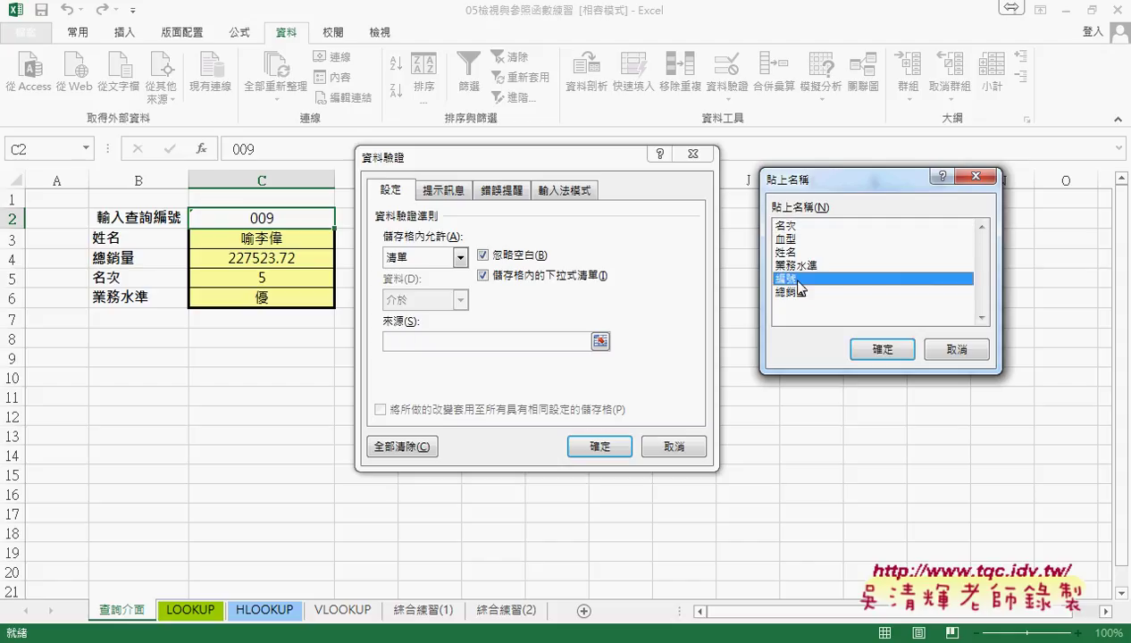
click(882, 349)
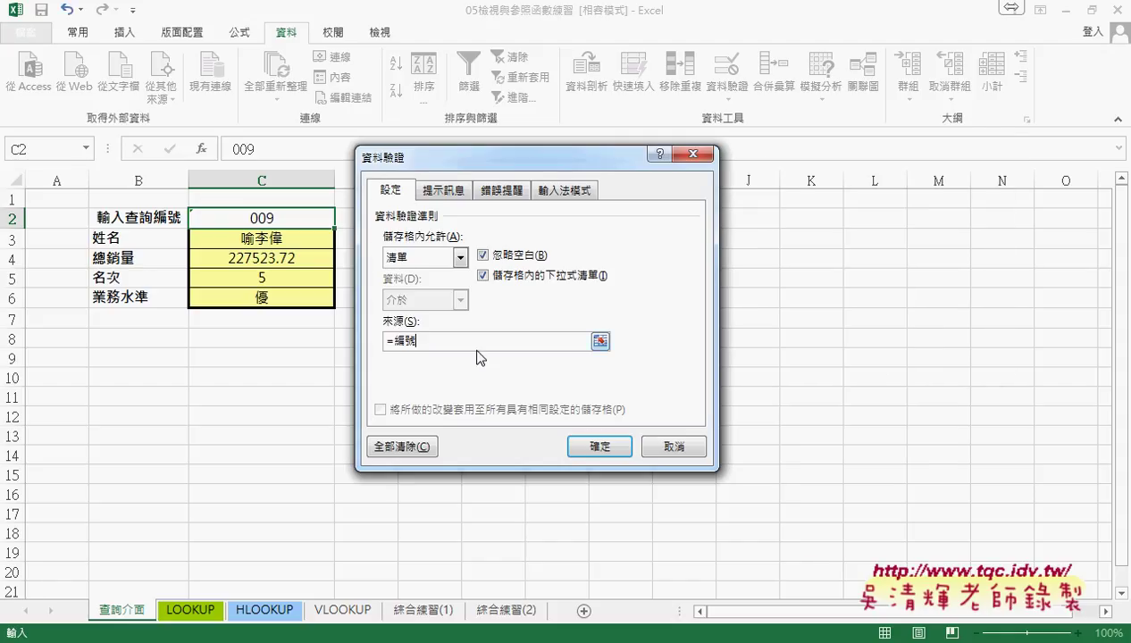
click(588, 447)
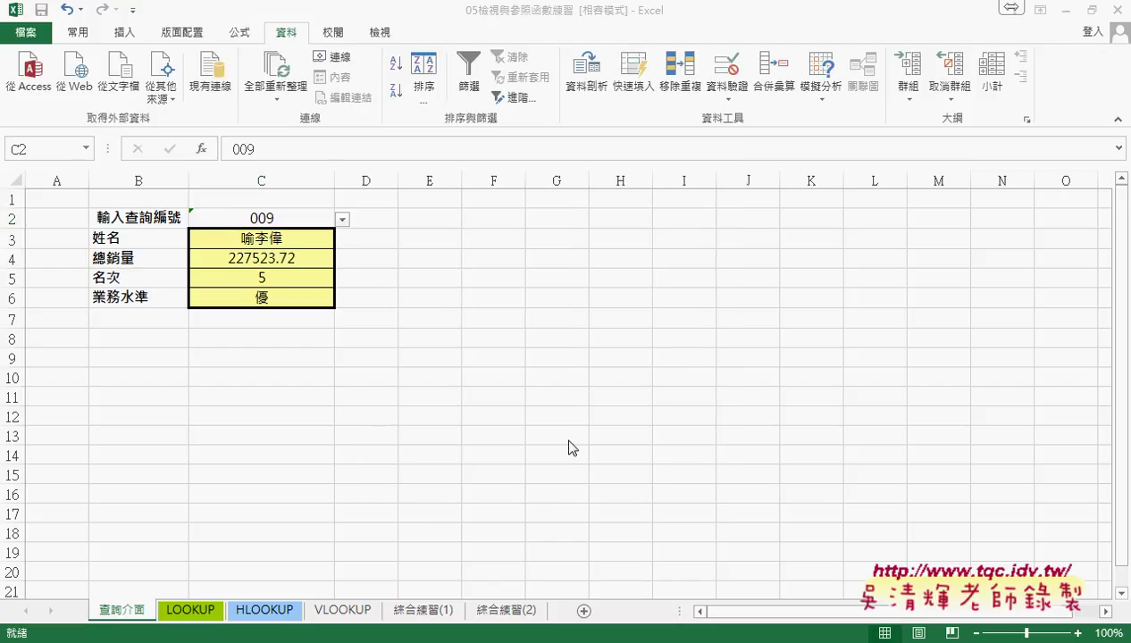
Step: Pick IDs 001, 002, 003 and 005 from C2's dropdown, ending at sales 200550.72, rank 7, level 良
click(342, 220)
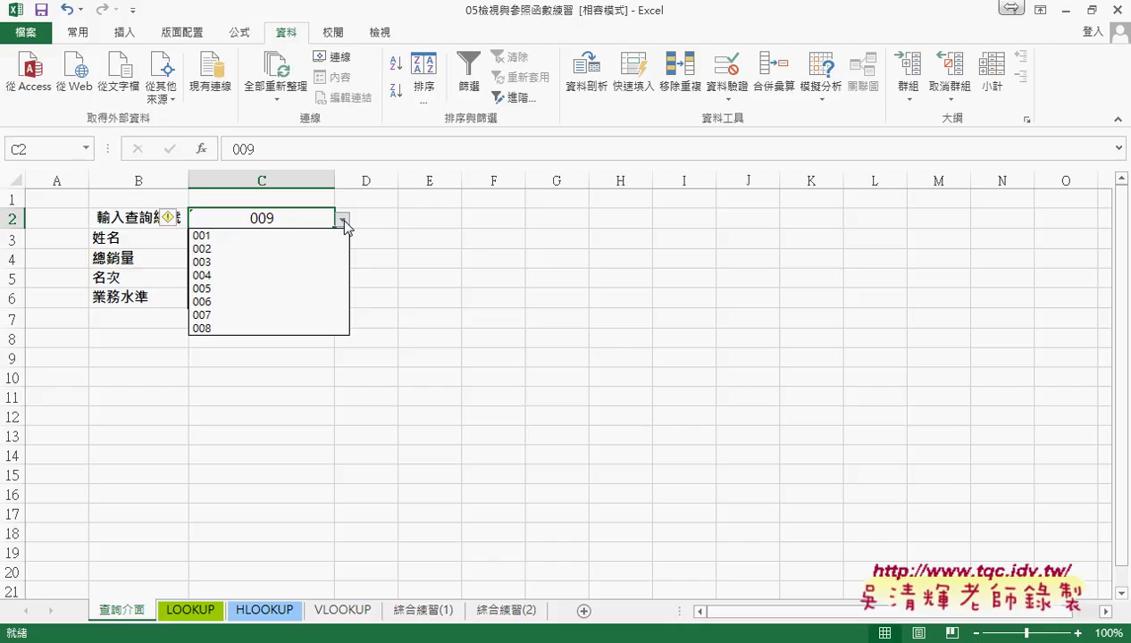
click(314, 236)
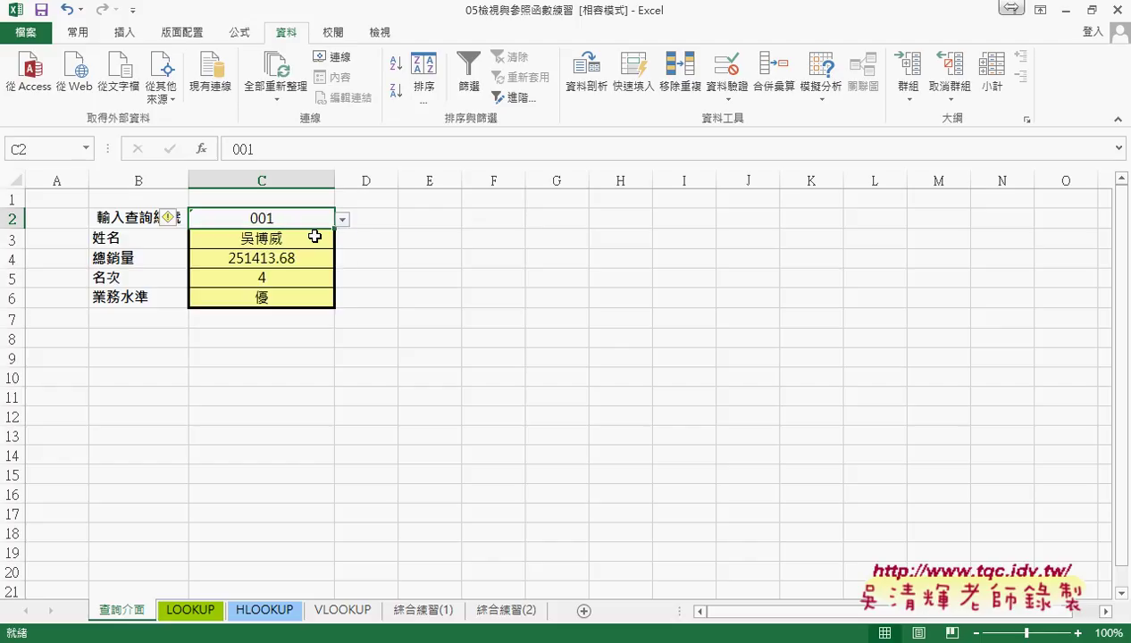
click(342, 220)
click(330, 251)
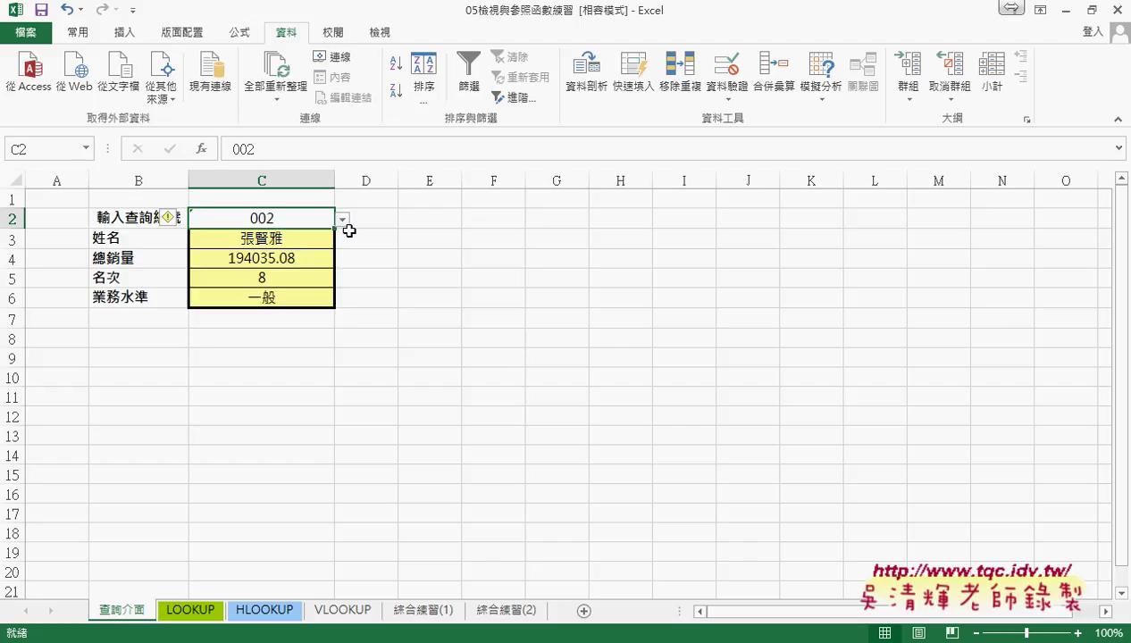
click(342, 220)
click(327, 257)
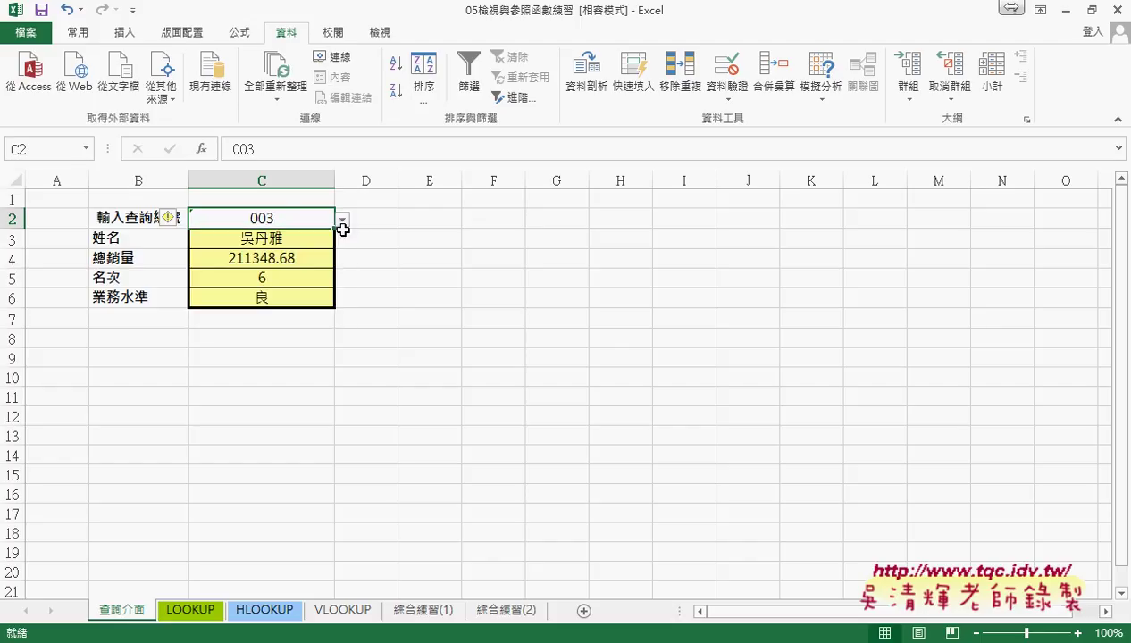
click(342, 221)
click(323, 289)
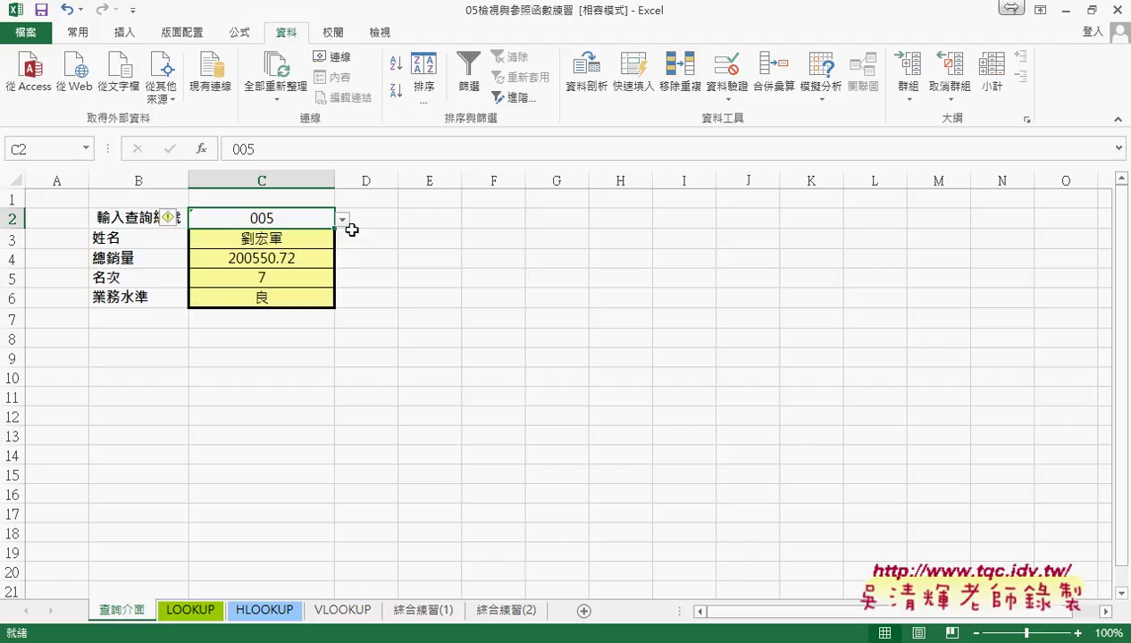
Step: Query ID 006 and open Function Arguments for C3's vector-form LOOKUP formula
click(342, 220)
click(322, 301)
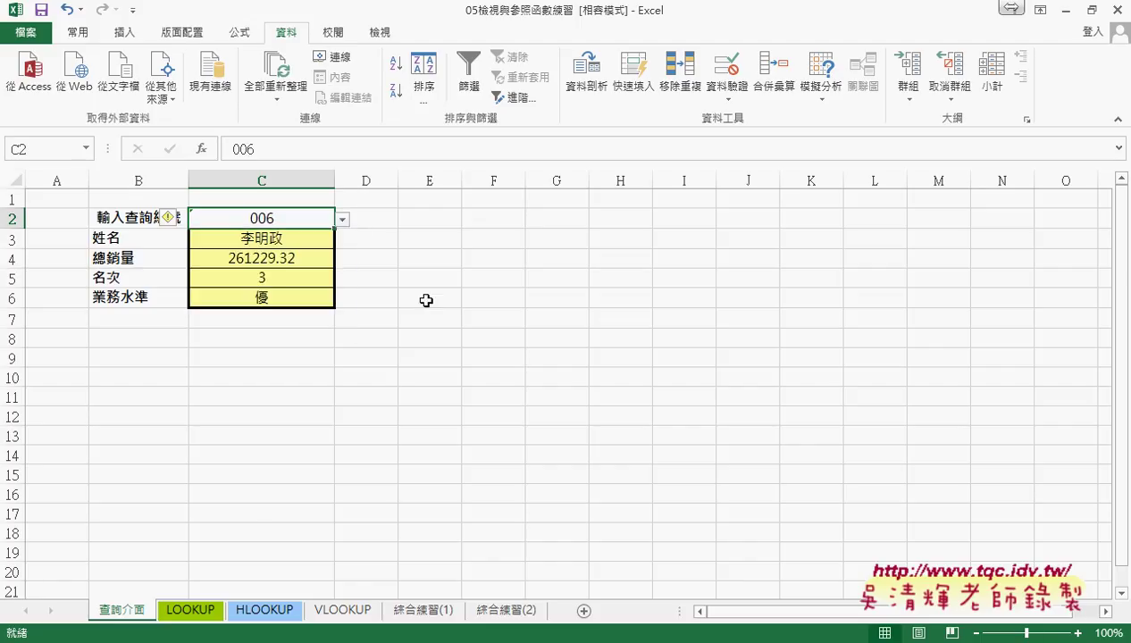
click(288, 239)
click(283, 149)
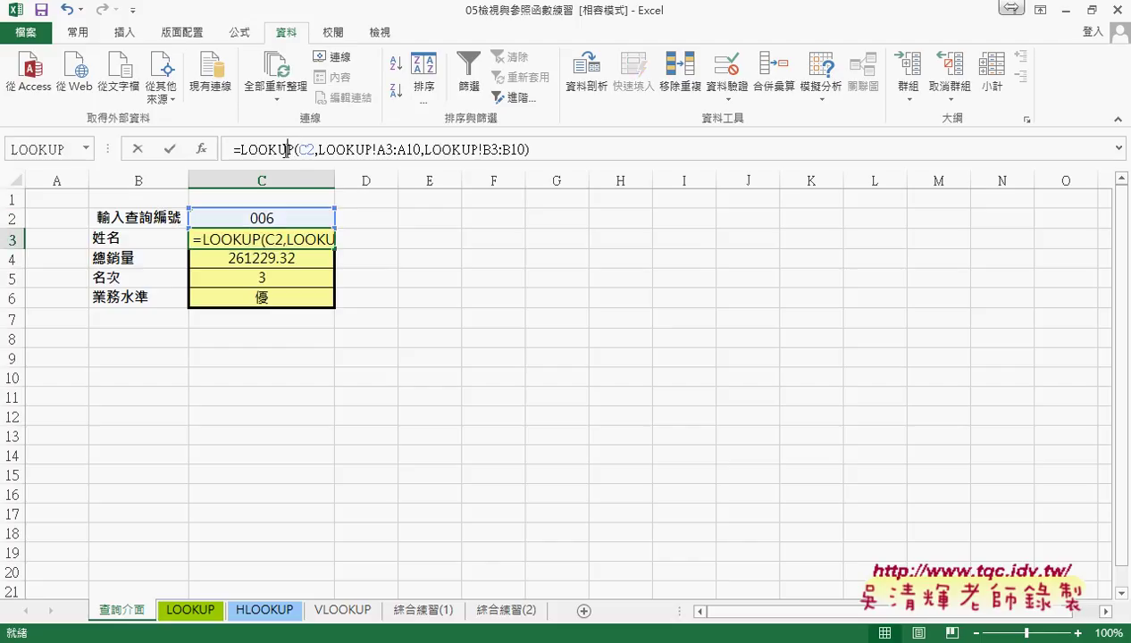
click(202, 148)
click(543, 359)
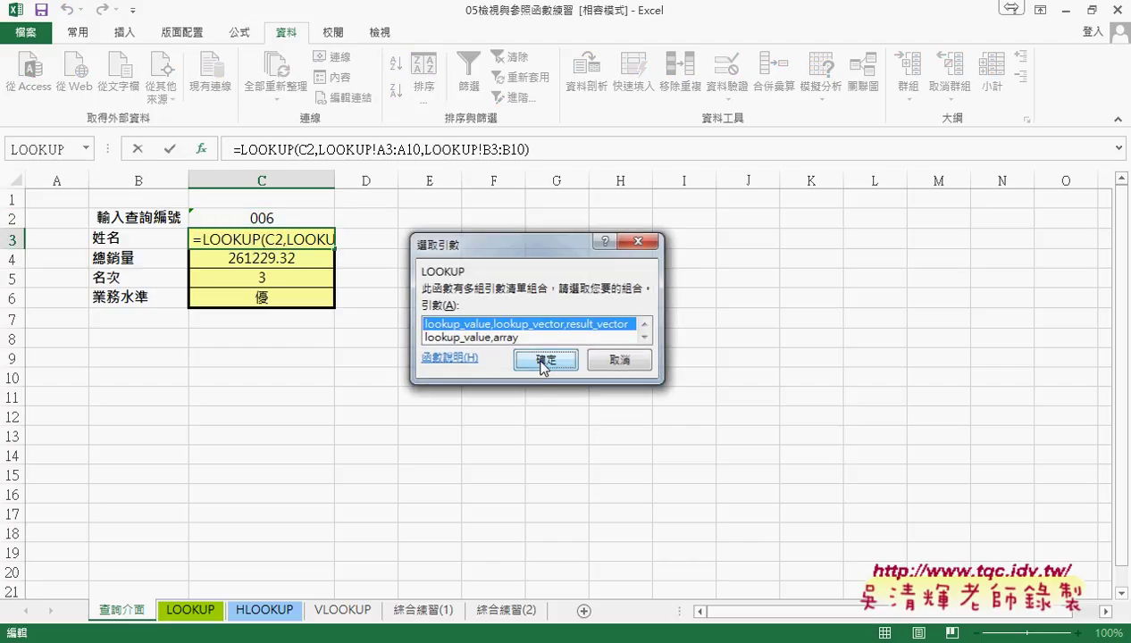
drag(540, 181, 765, 181)
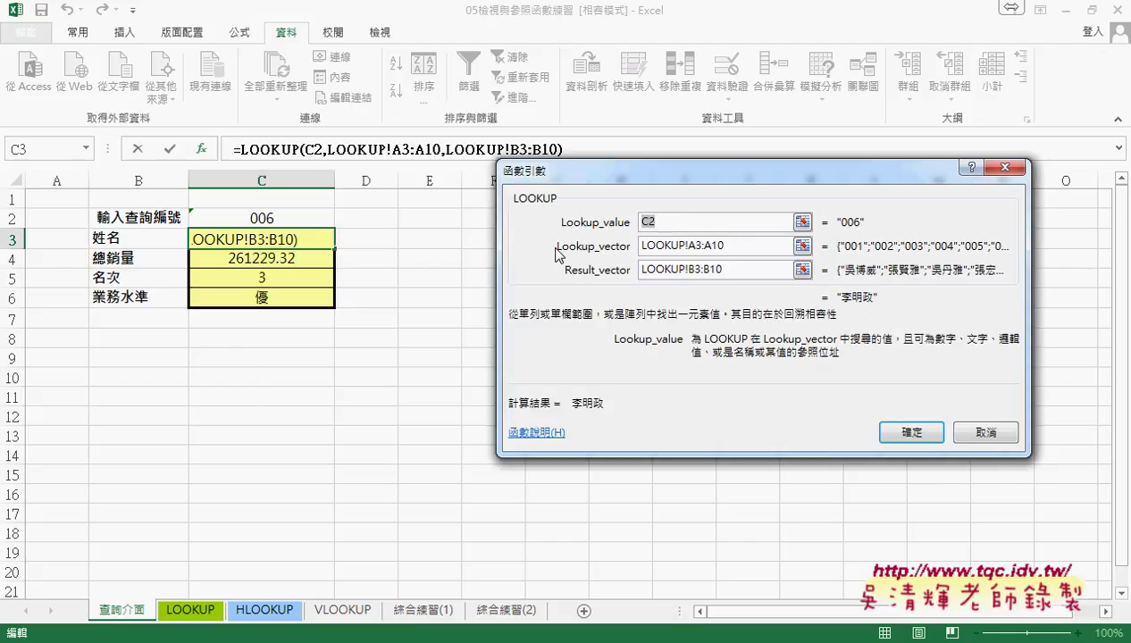
Step: Replace the lookup vector with 編號 and the result vector with 姓名, giving =LOOKUP(C2,編號,姓名)
click(735, 247)
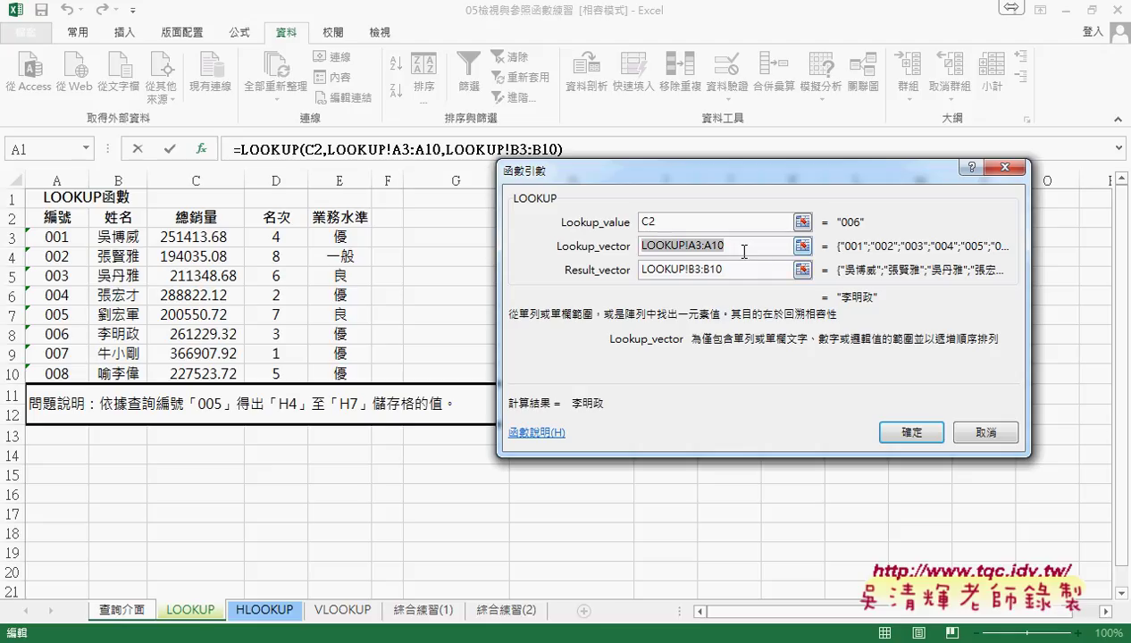
key(BackSpace)
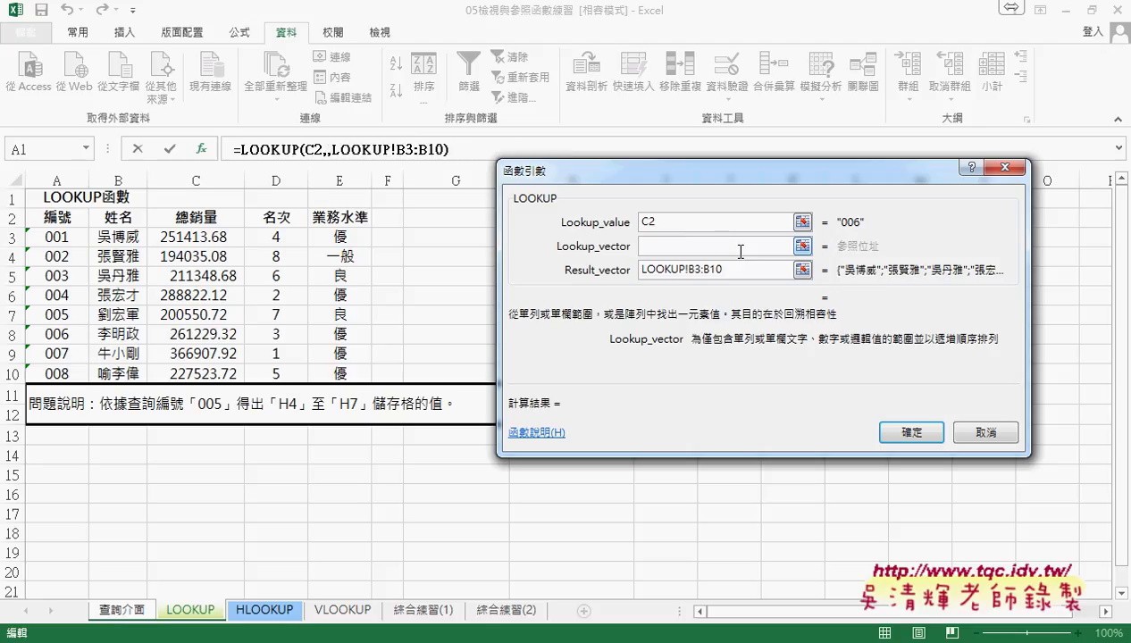
key(F3)
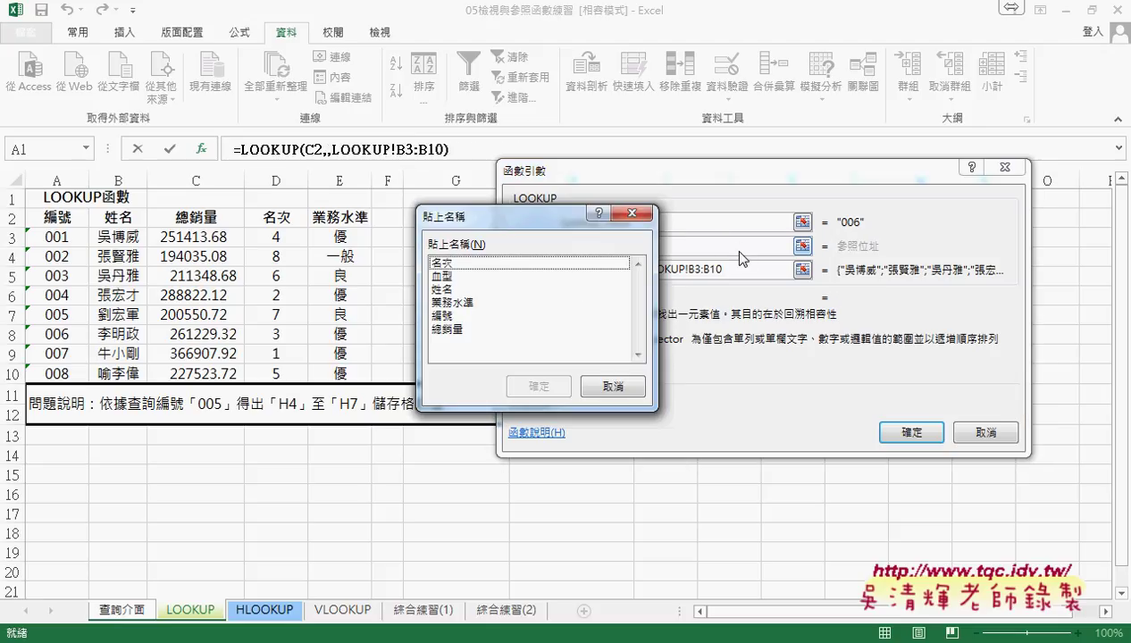
double_click(441, 315)
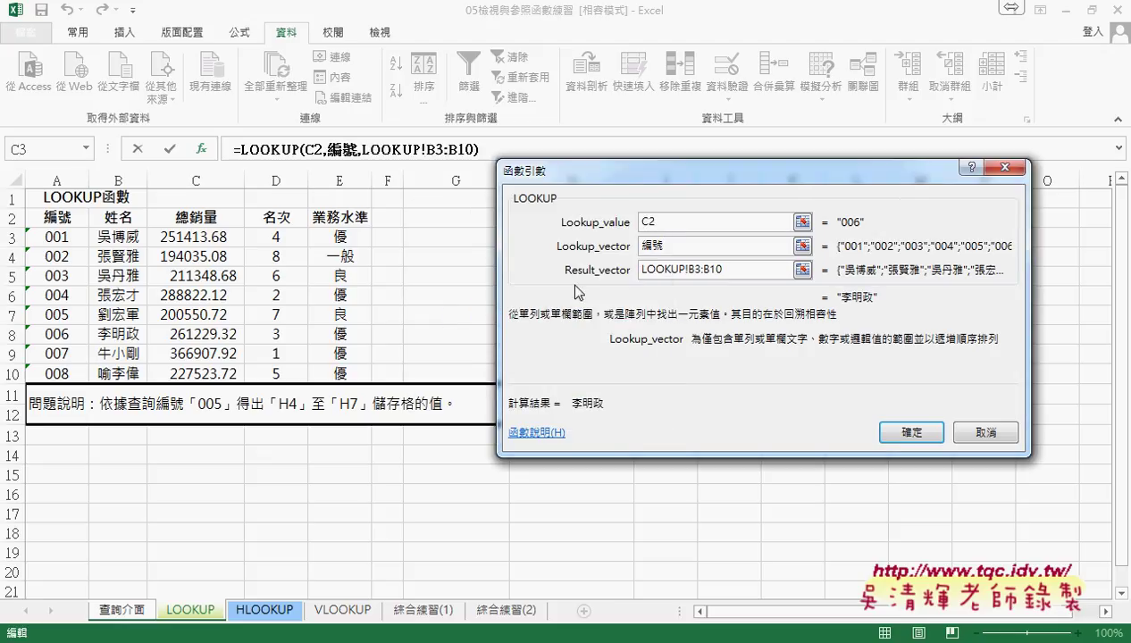
click(631, 279)
key(Delete)
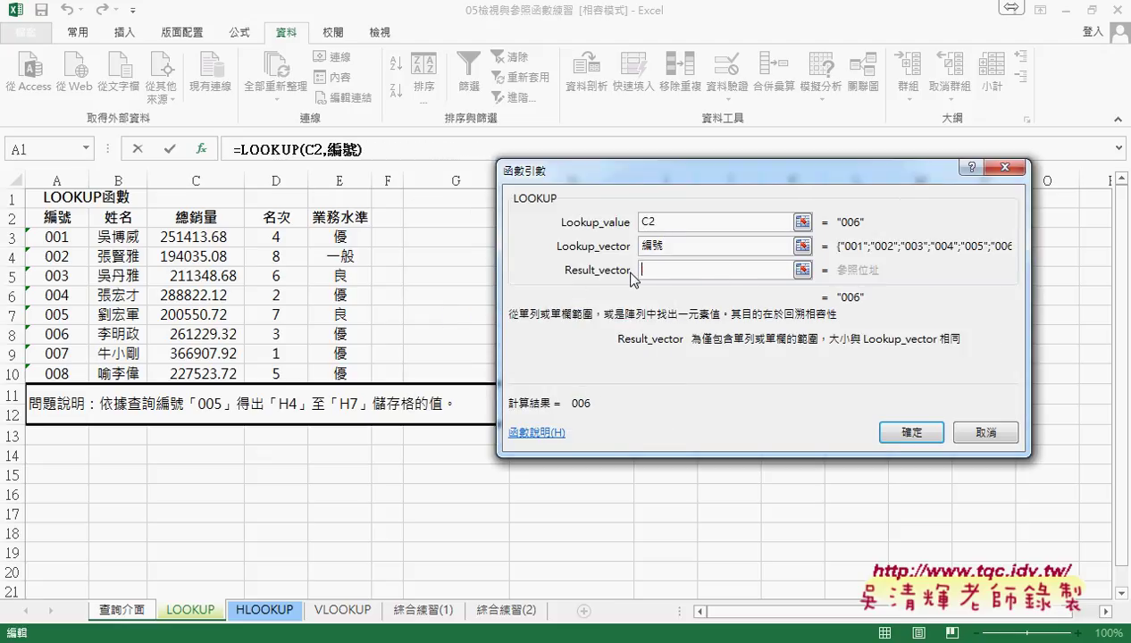
key(F3)
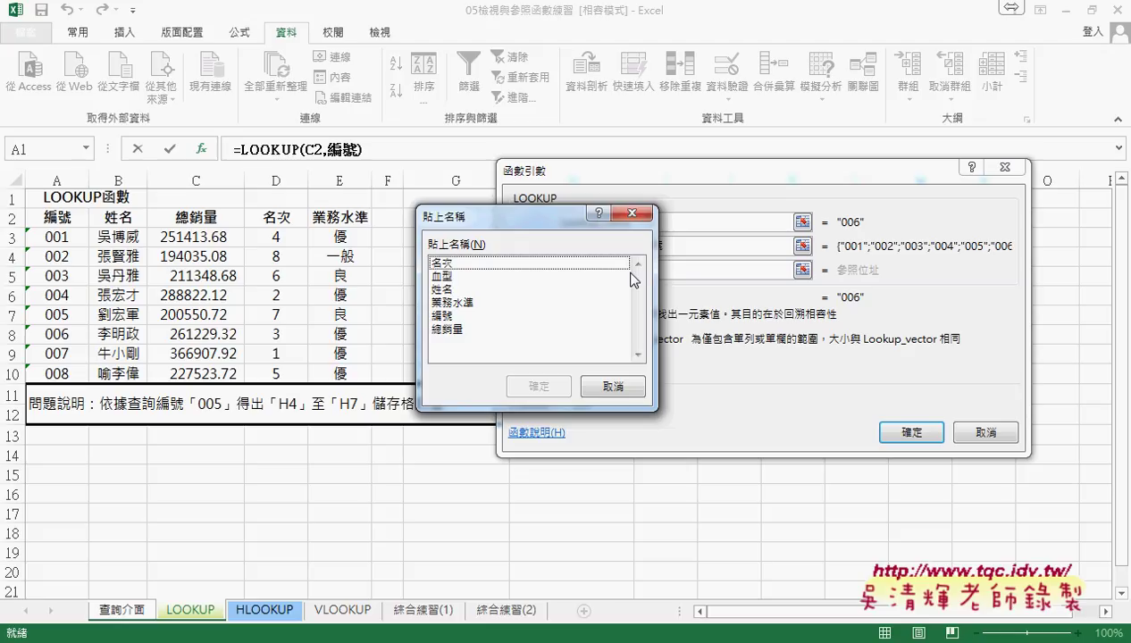
click(453, 297)
click(539, 387)
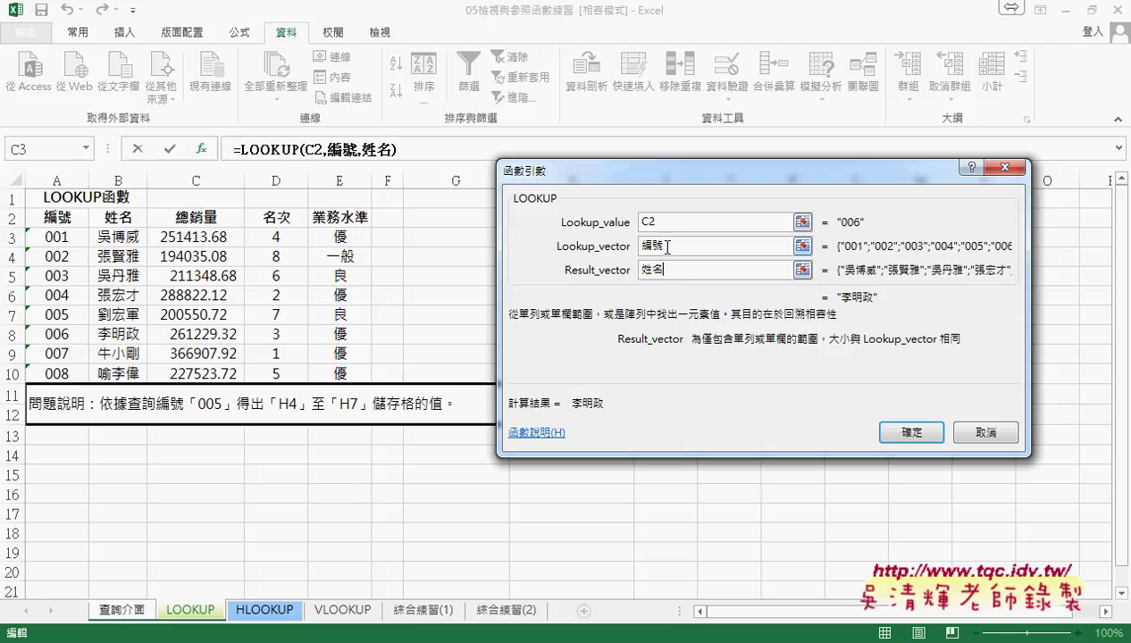
drag(662, 245, 632, 253)
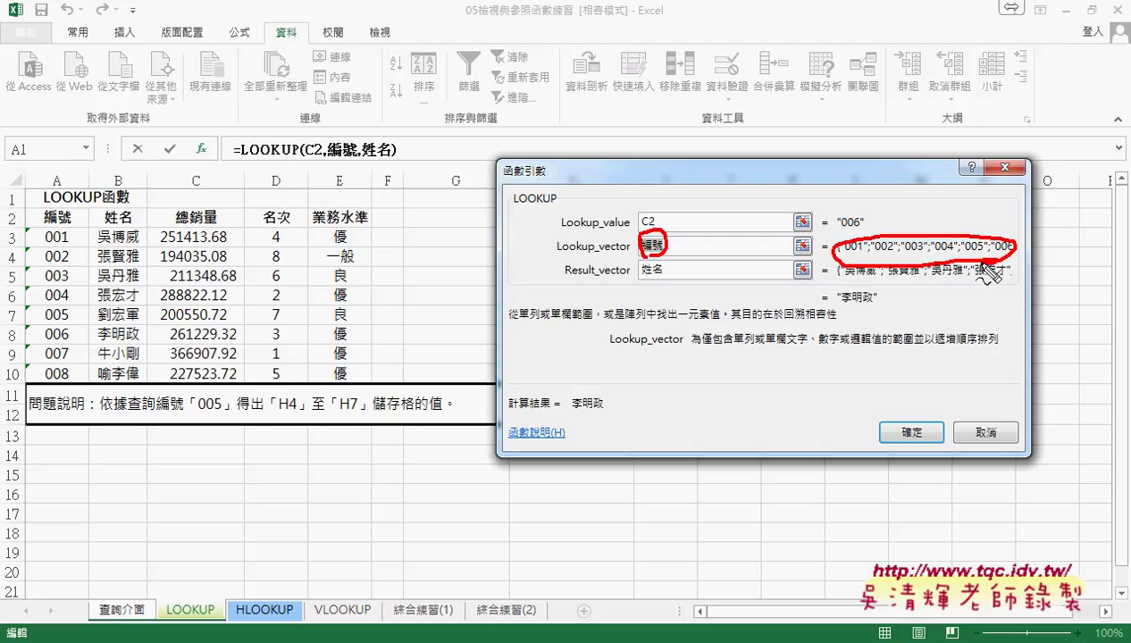
click(911, 432)
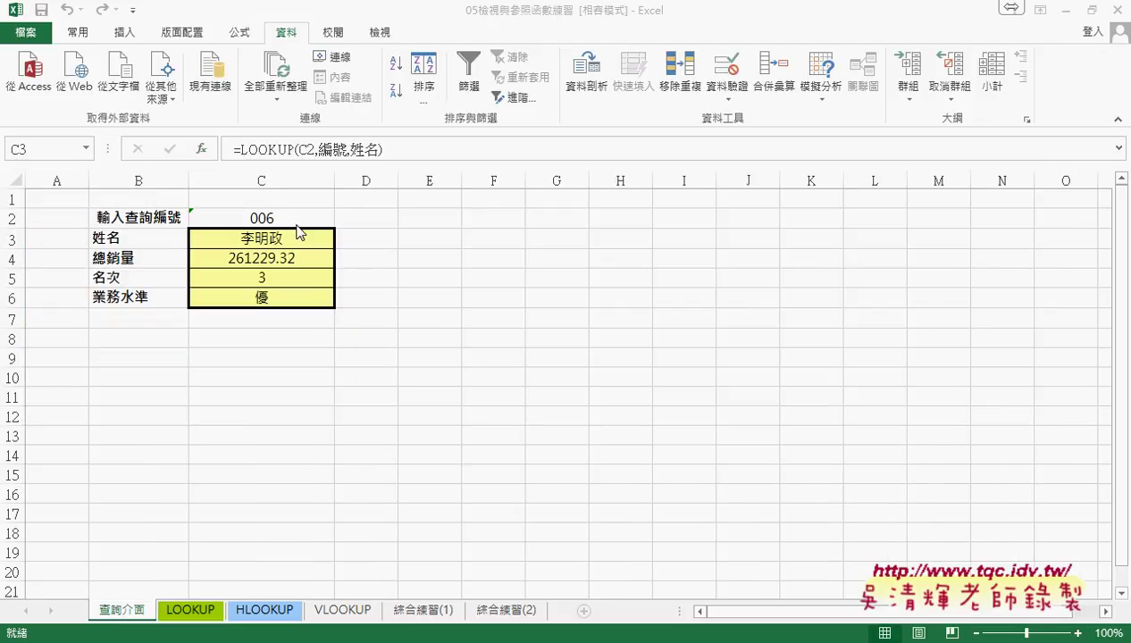
click(268, 239)
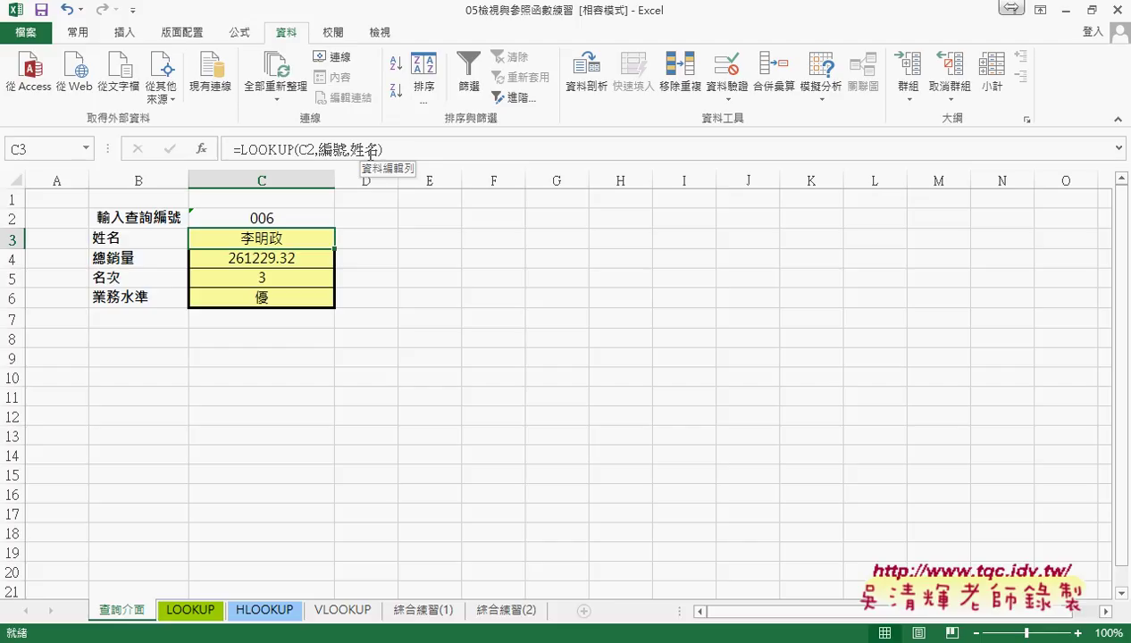
Step: Rewrite C4 as =LOOKUP(C2,編號,總銷量), pasting both names with F3
click(299, 258)
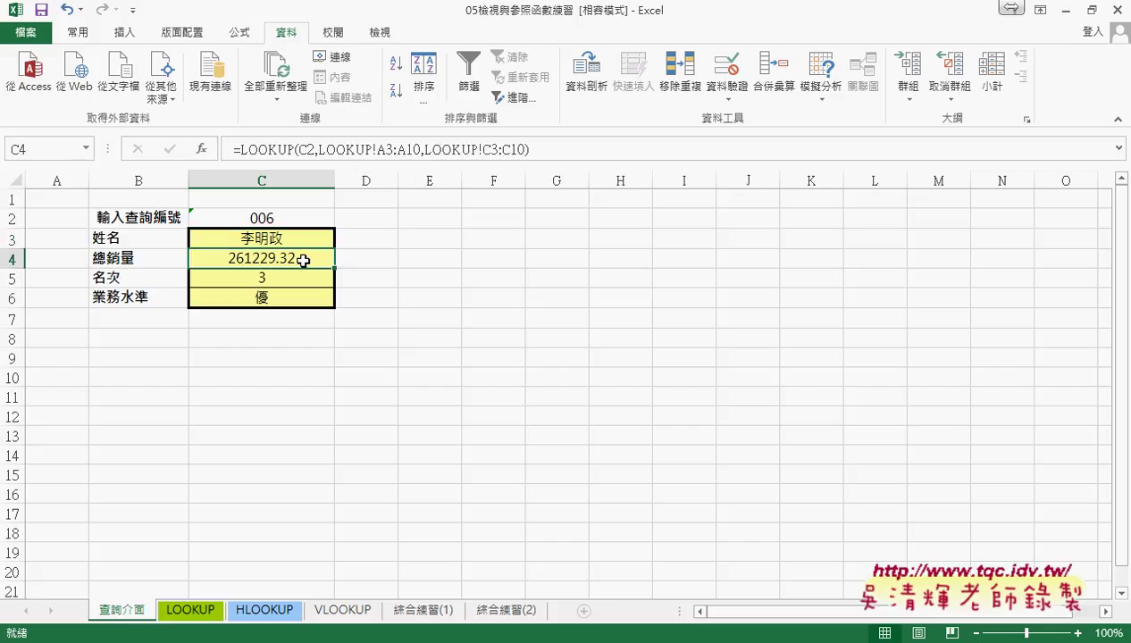
drag(318, 149, 422, 149)
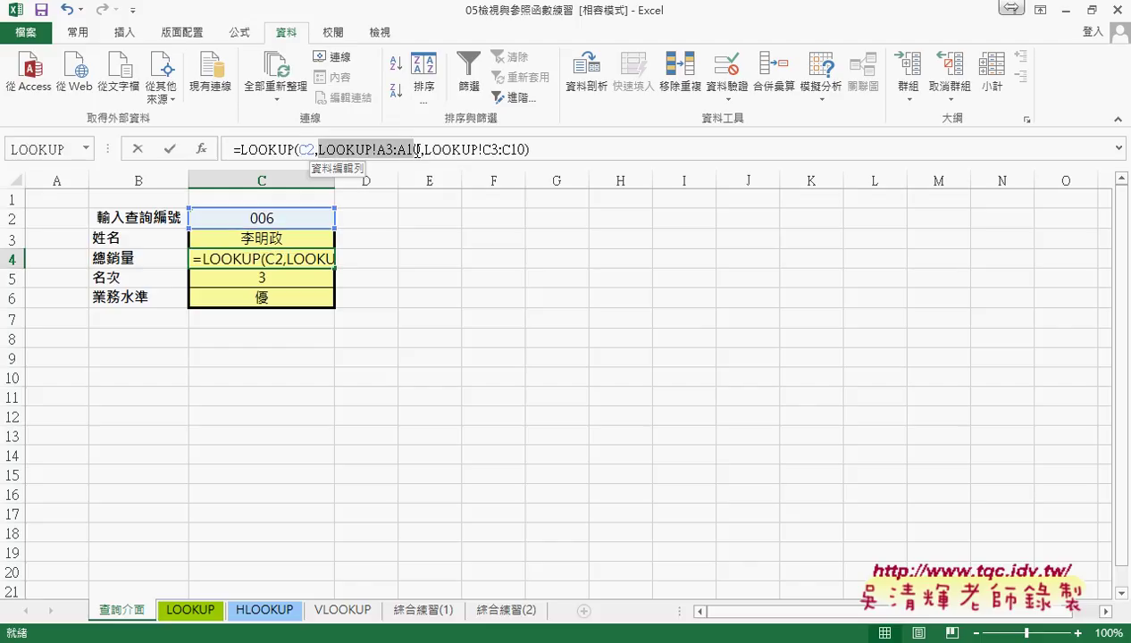
key(Delete)
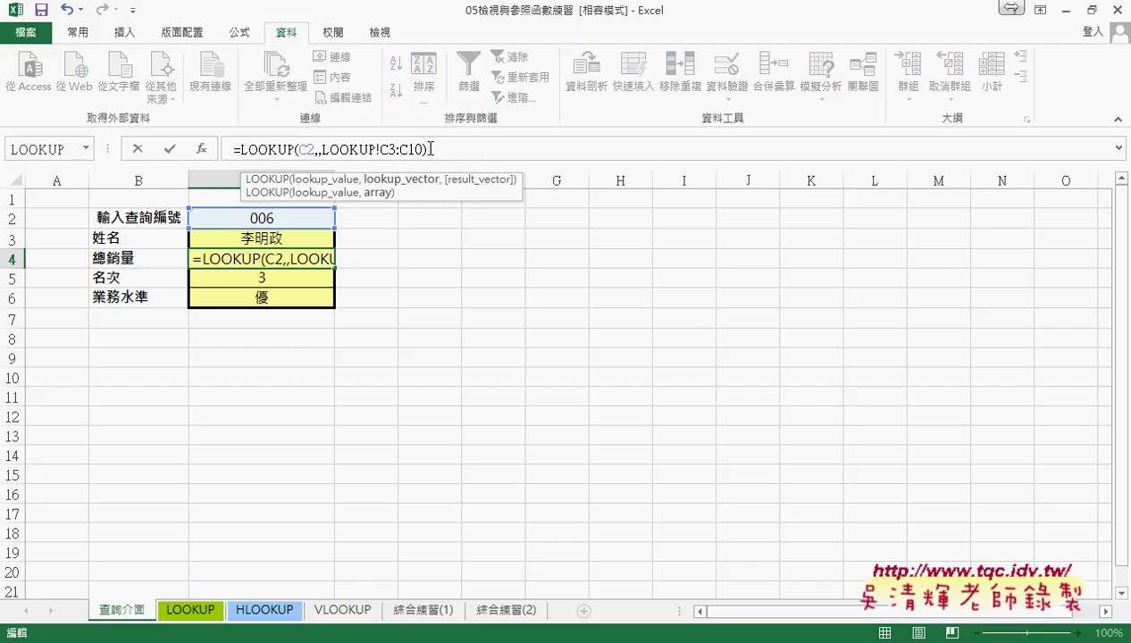
key(F3)
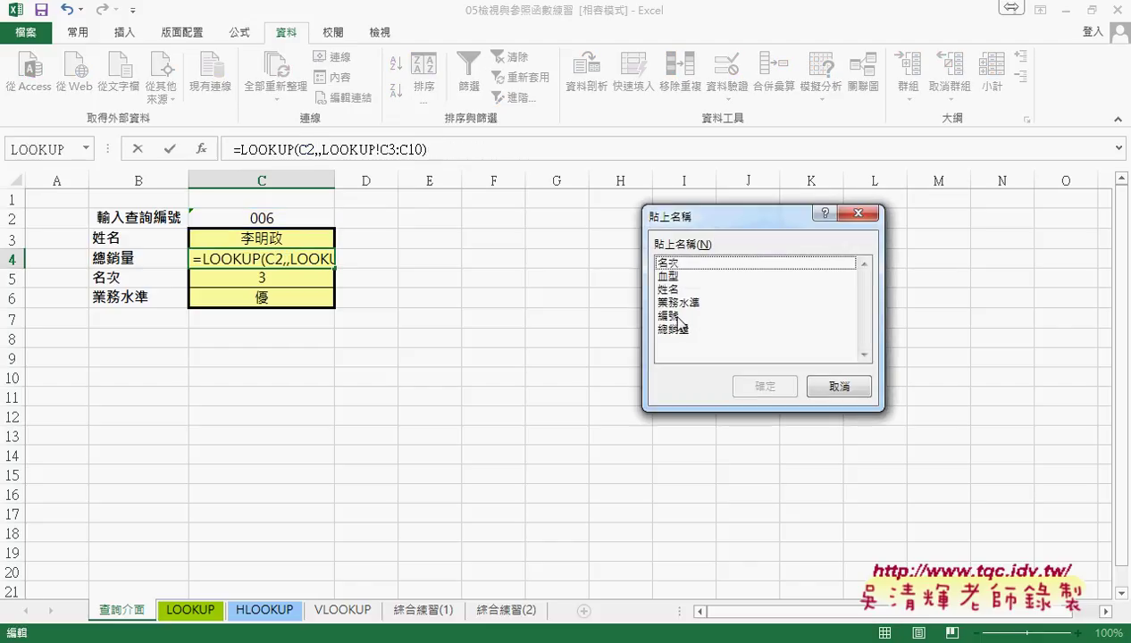
click(676, 316)
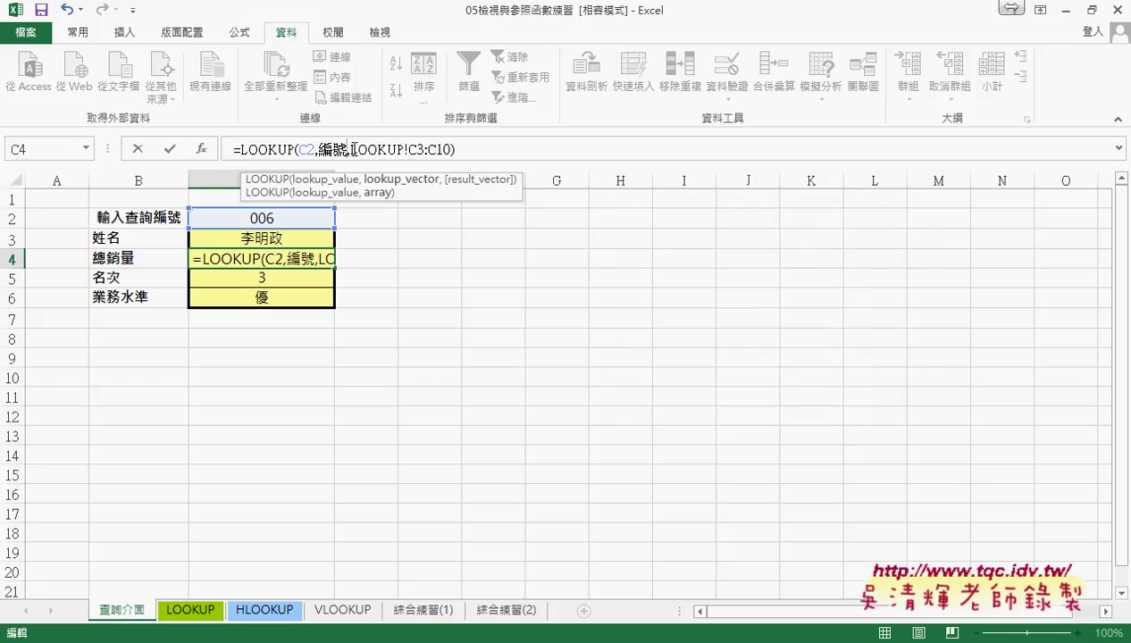
drag(349, 149, 442, 149)
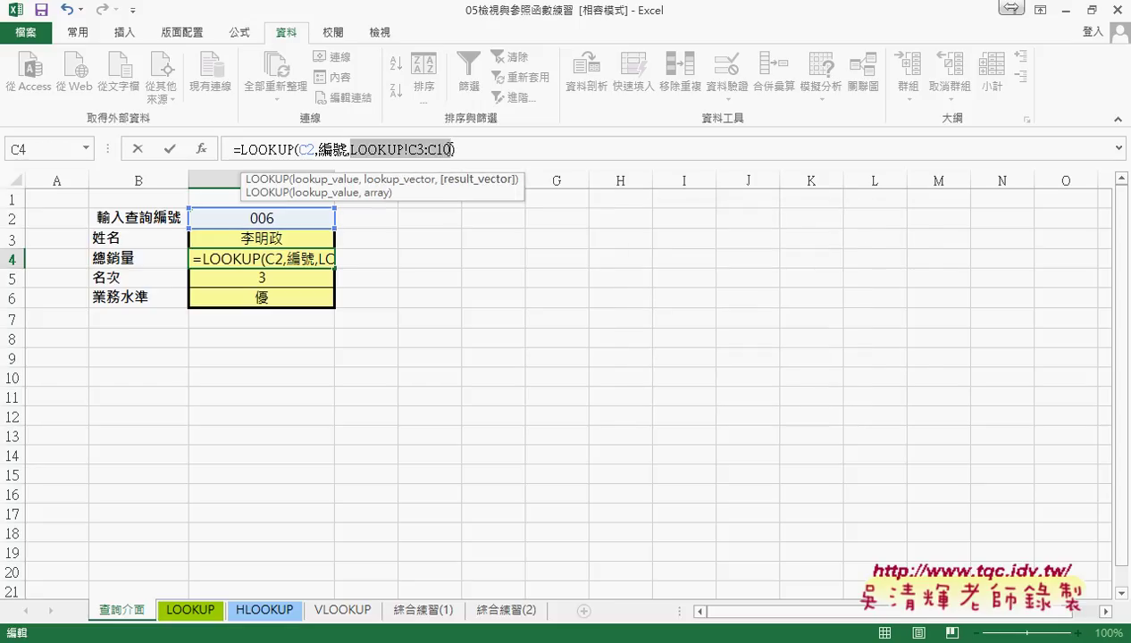
key(Delete)
key(F3)
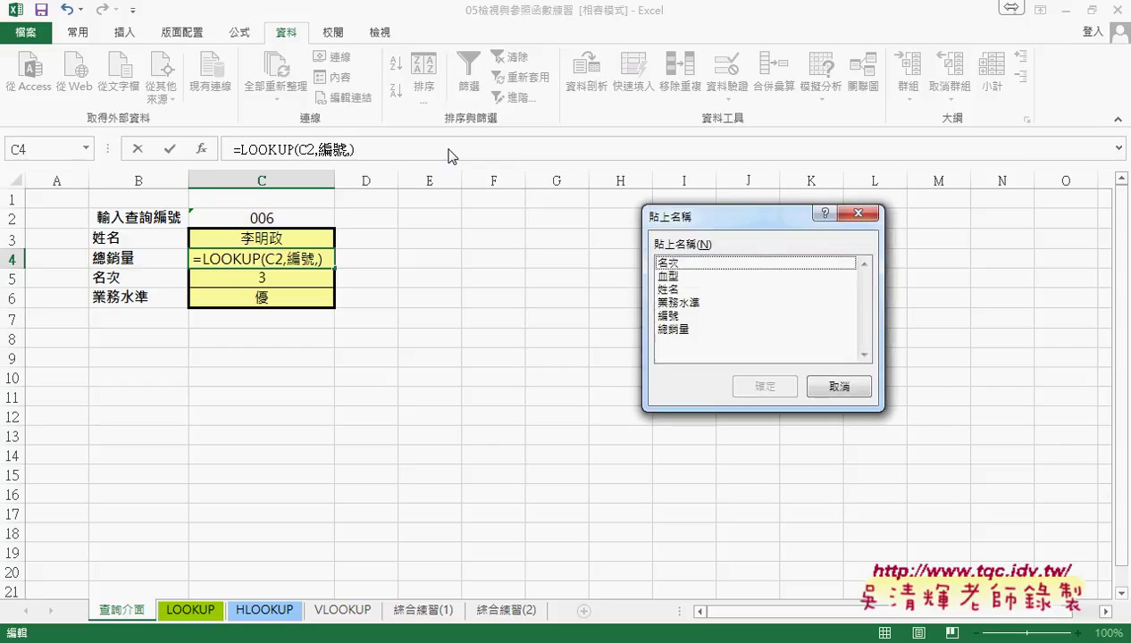
double_click(679, 329)
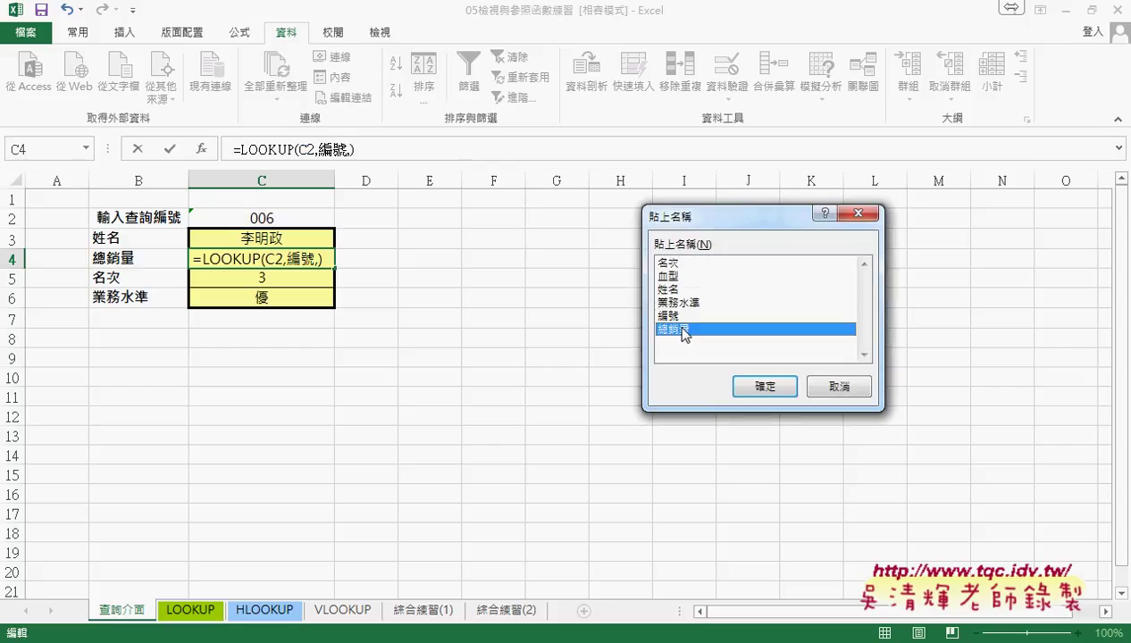
click(170, 149)
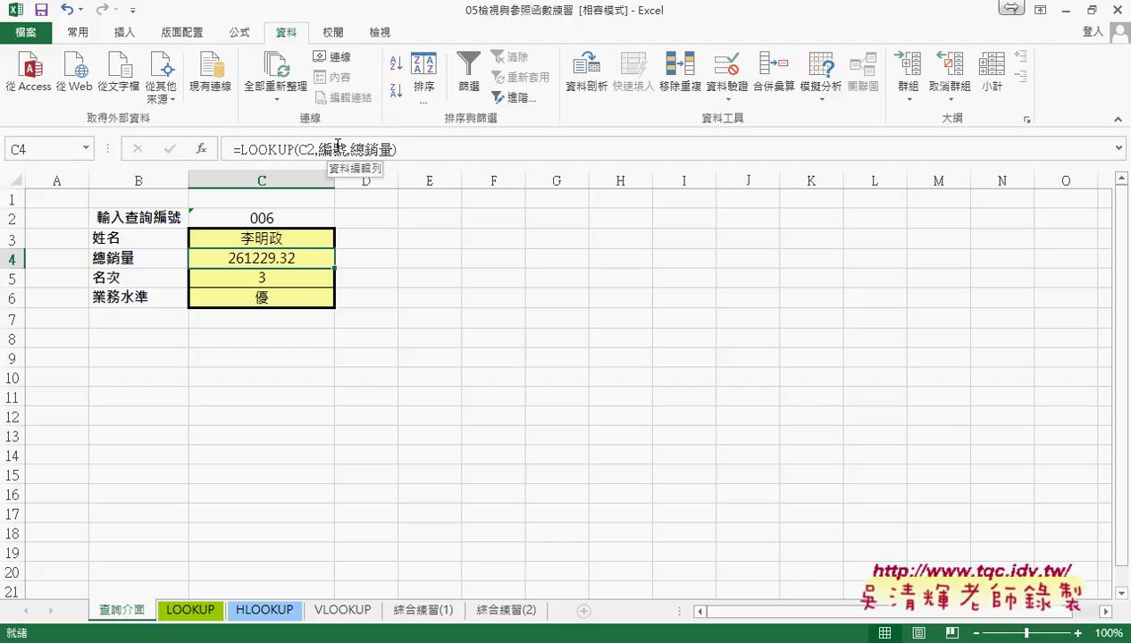
Step: Review the formulas in C5 and C4, then show the Formulas (公式) ribbon
click(281, 275)
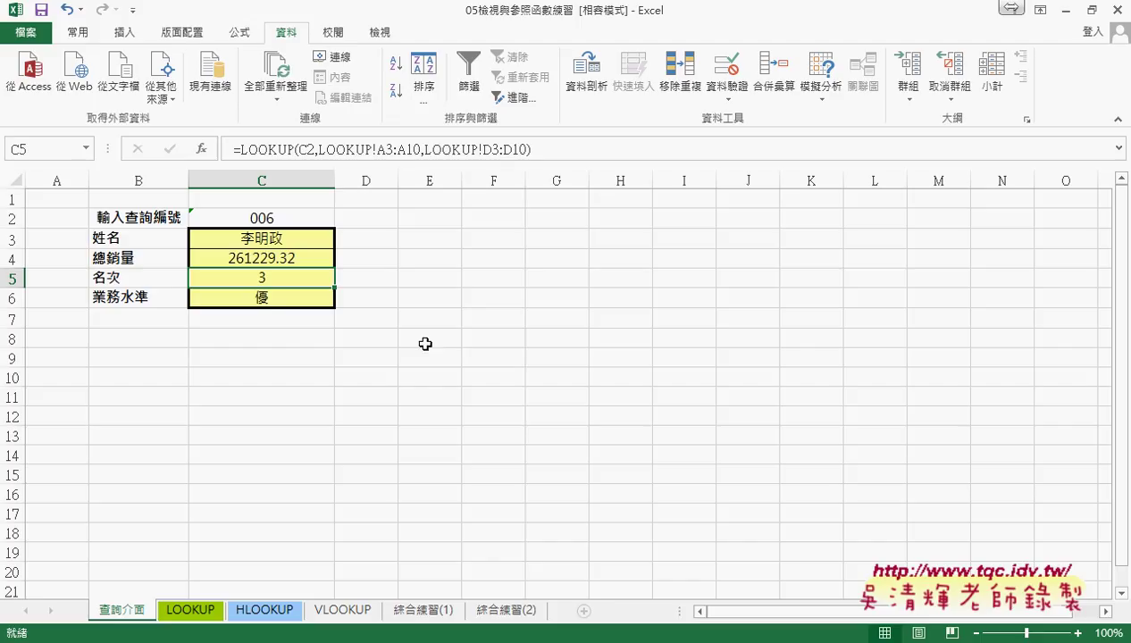
click(310, 261)
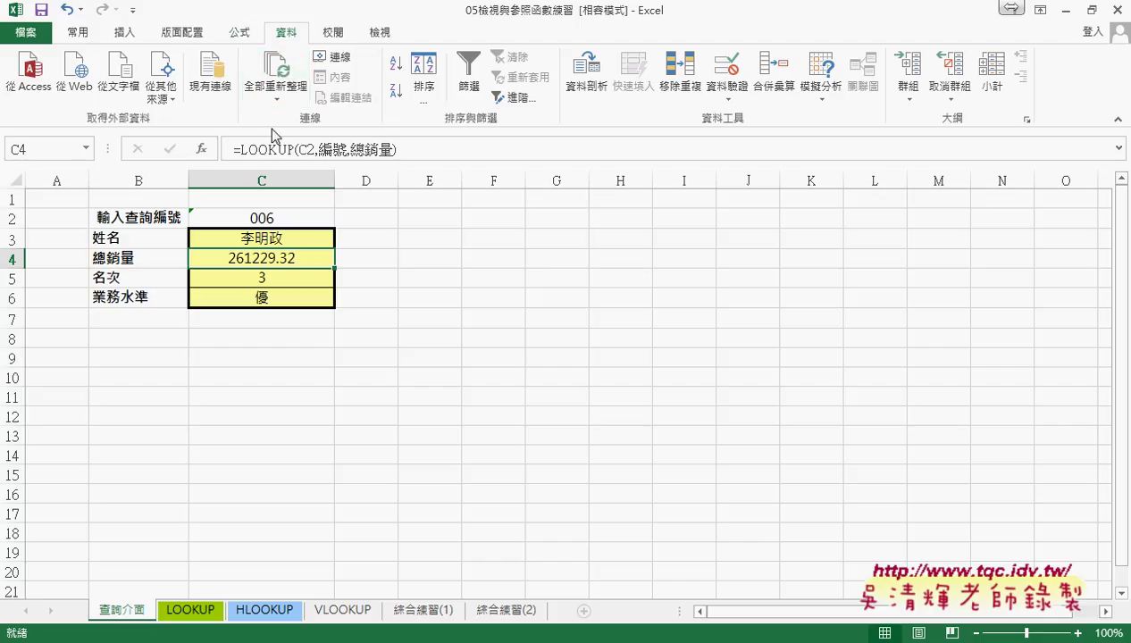
click(240, 32)
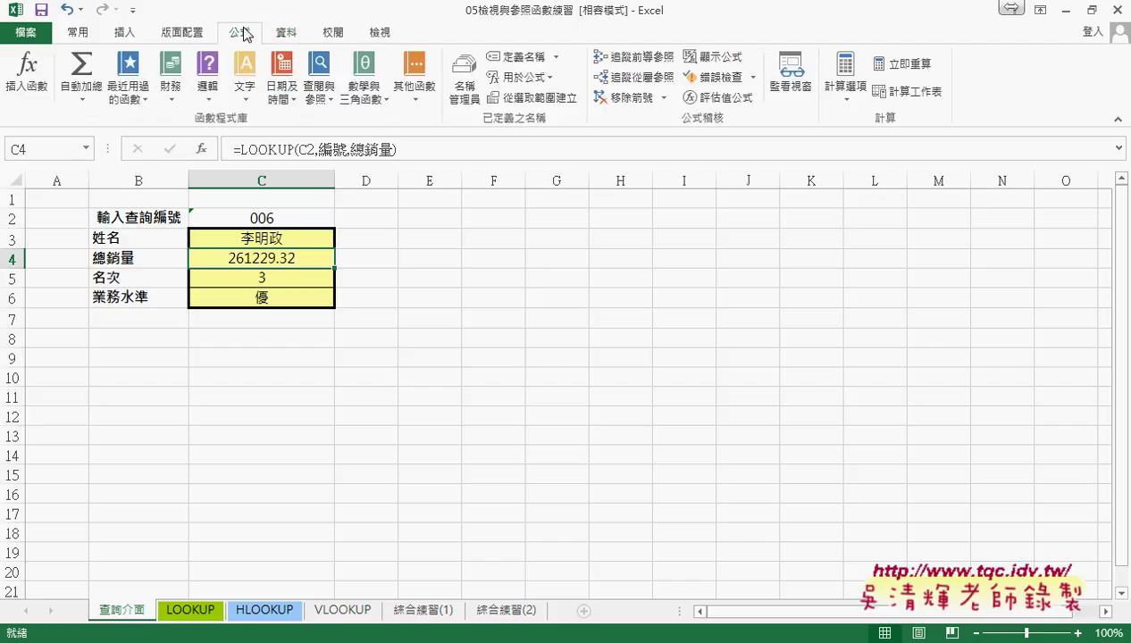
click(463, 91)
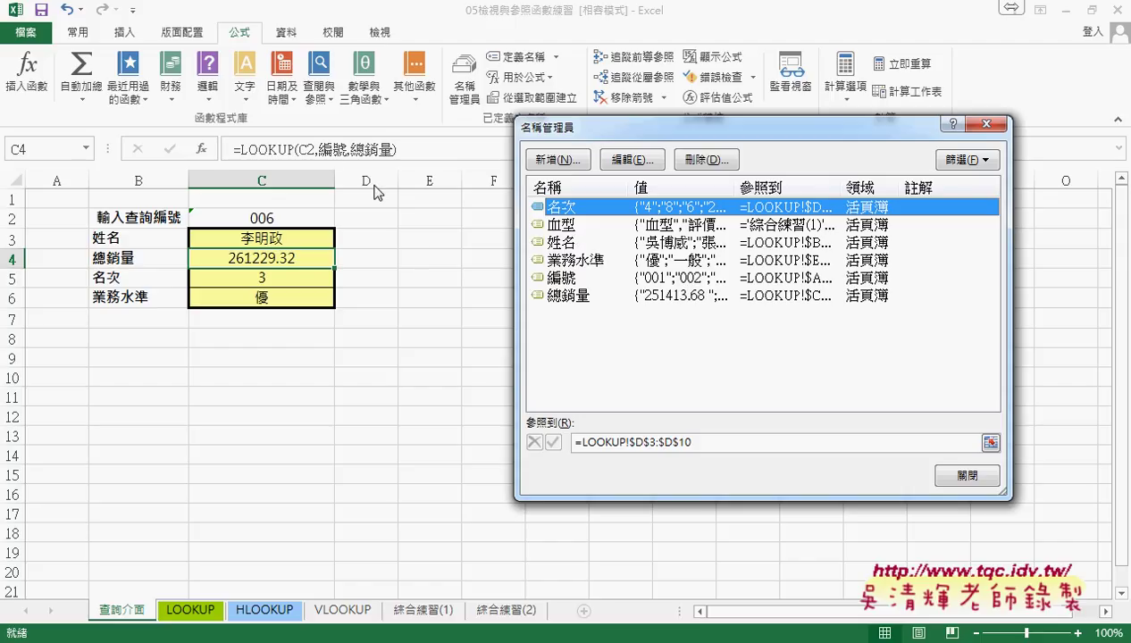
click(563, 278)
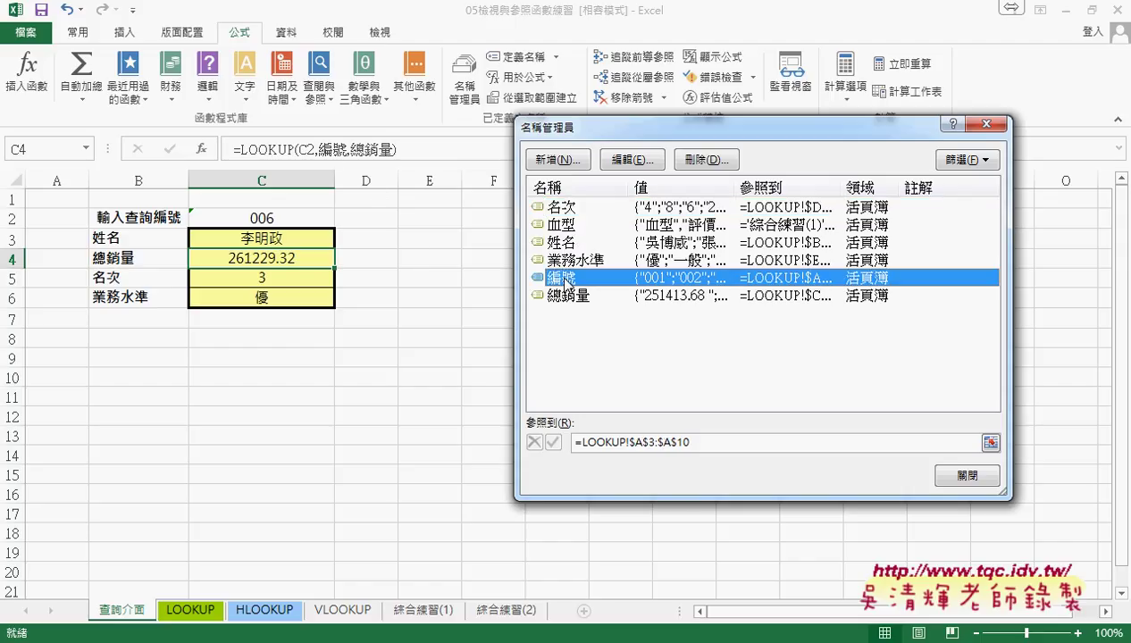
click(700, 445)
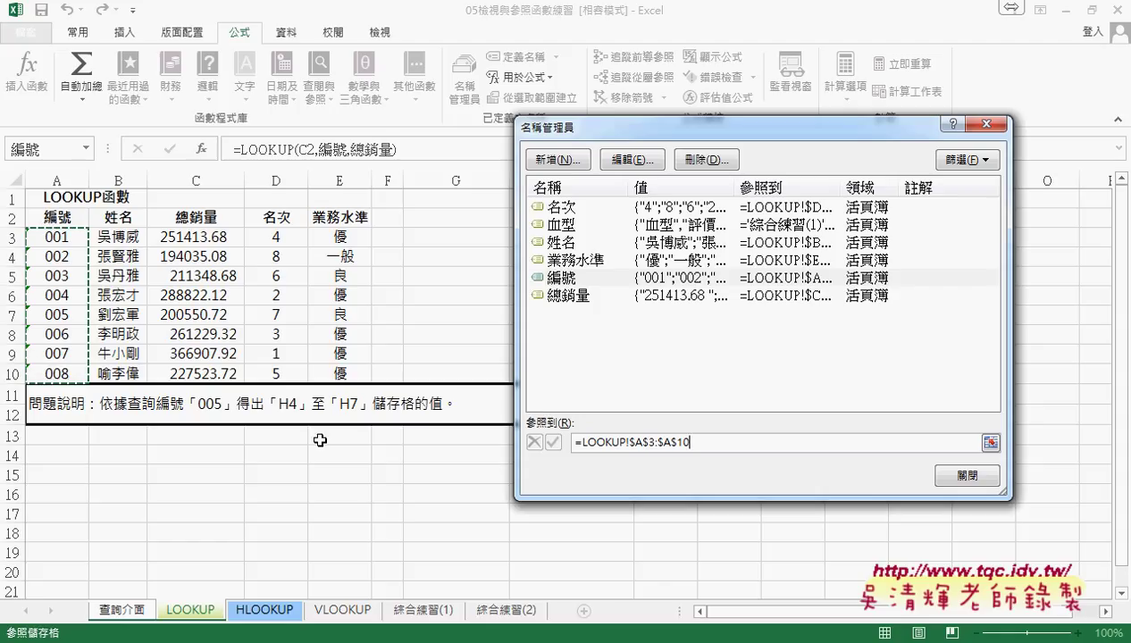
click(976, 485)
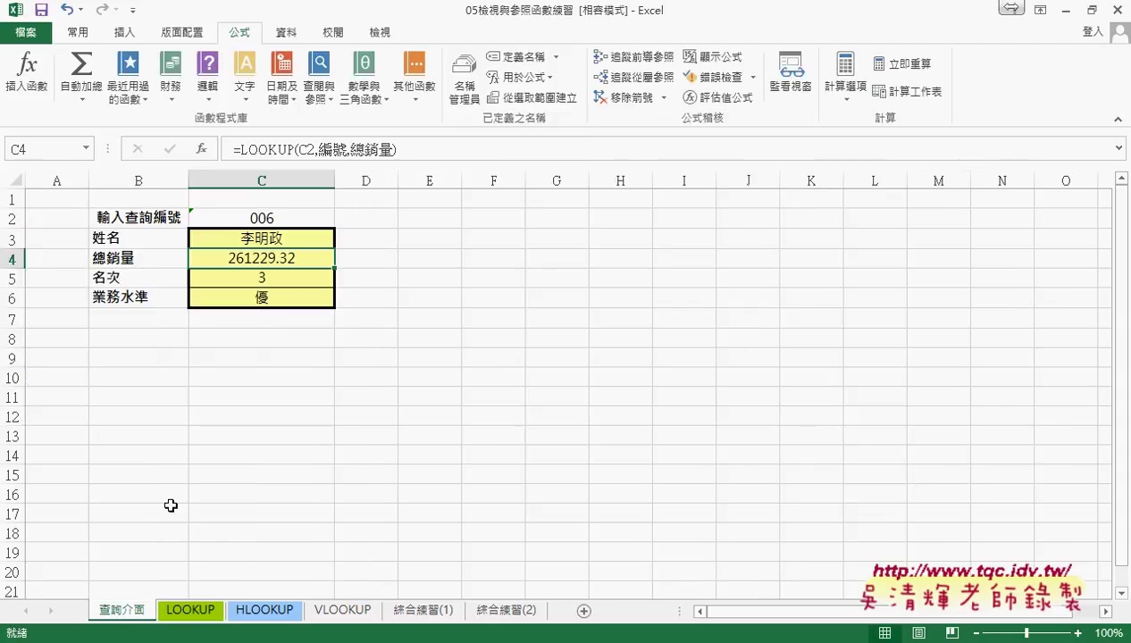
click(323, 220)
click(341, 222)
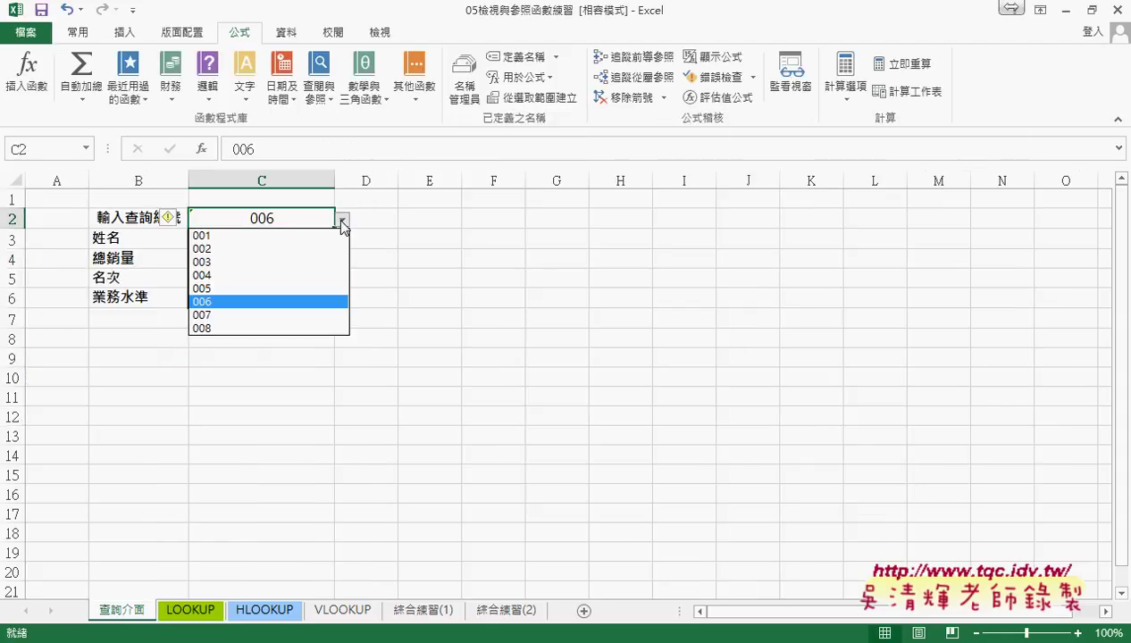
click(341, 223)
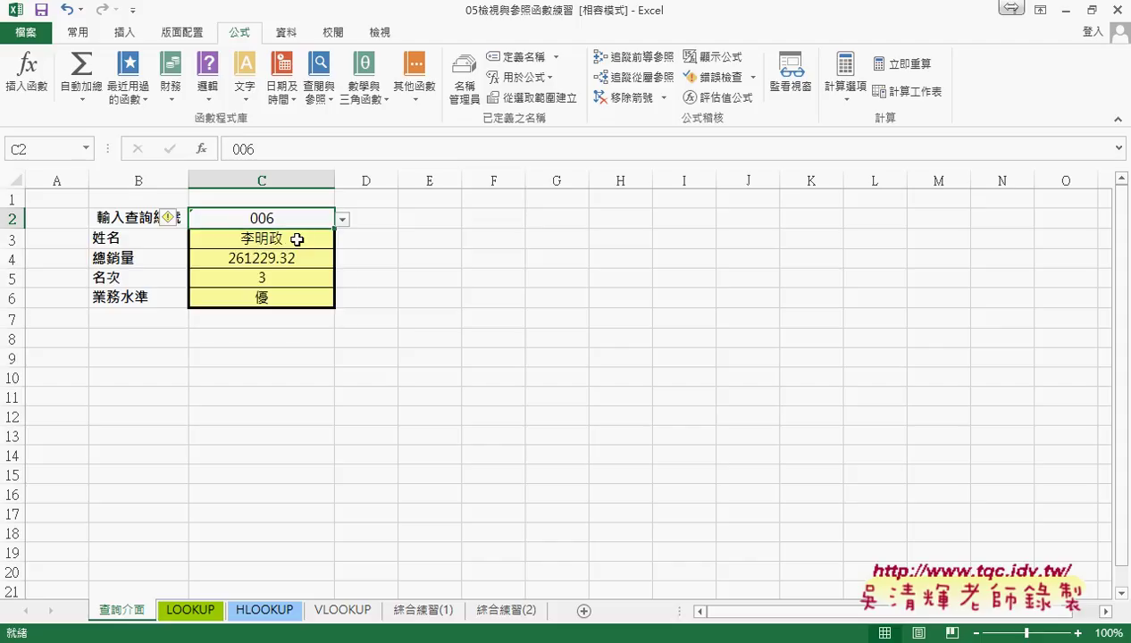
click(292, 240)
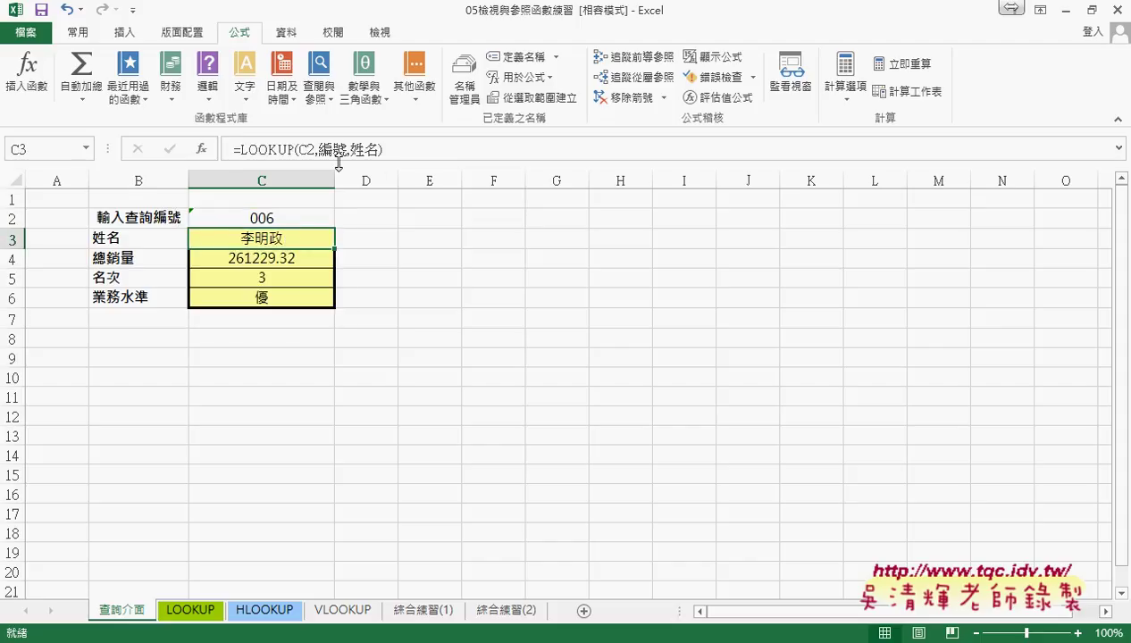